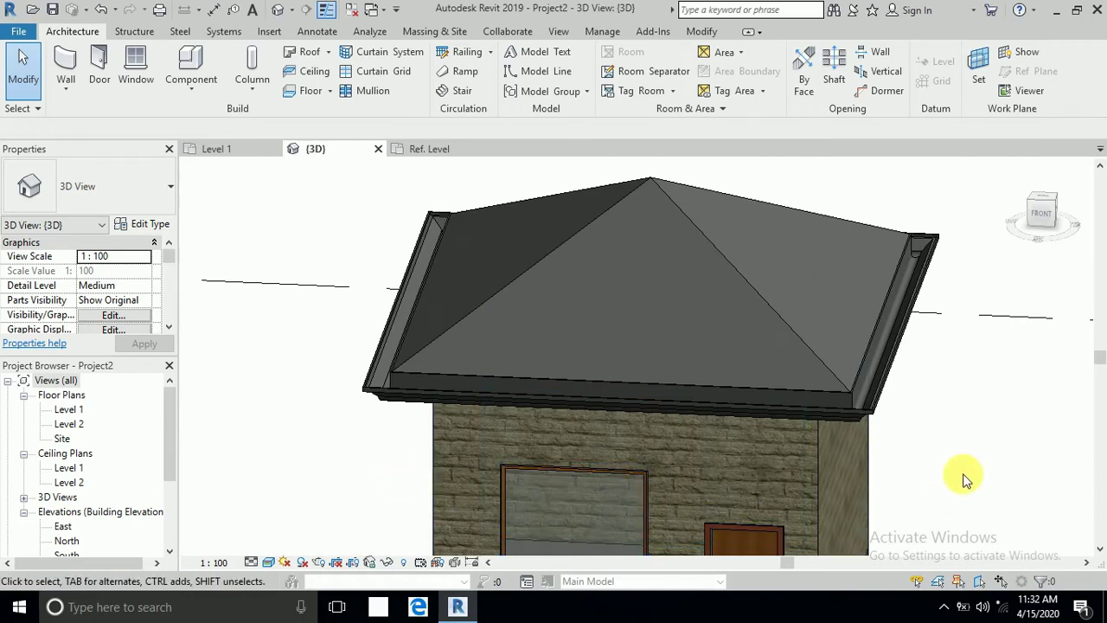
shift+middle_drag(926, 426, 873, 341)
scroll(873, 341, up, 5)
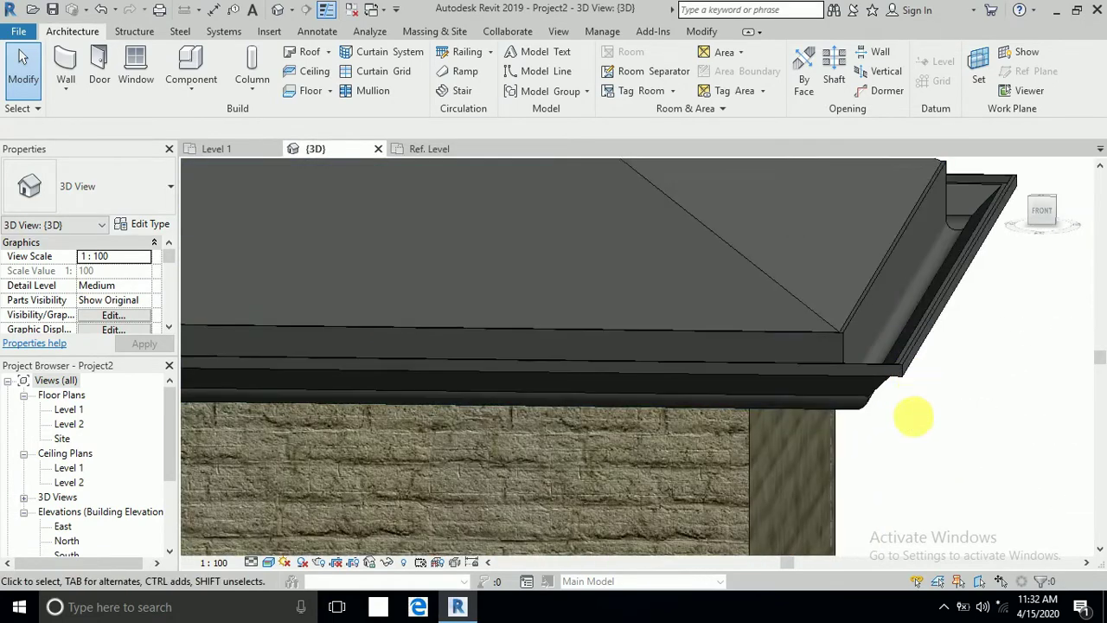
shift+middle_drag(914, 415, 891, 358)
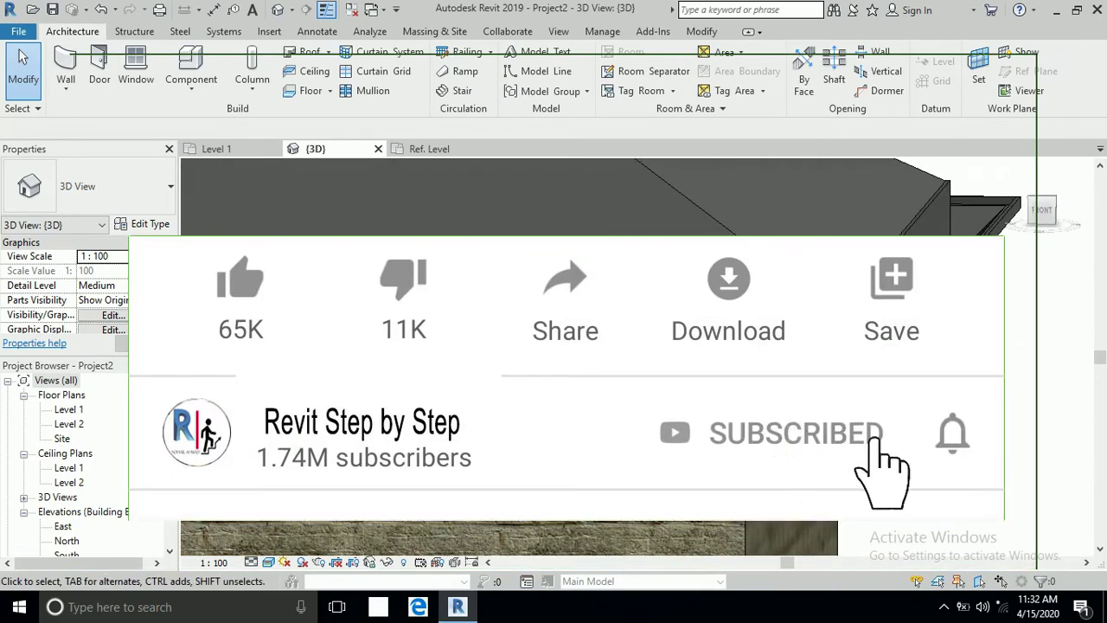
scroll(891, 358, down, 4)
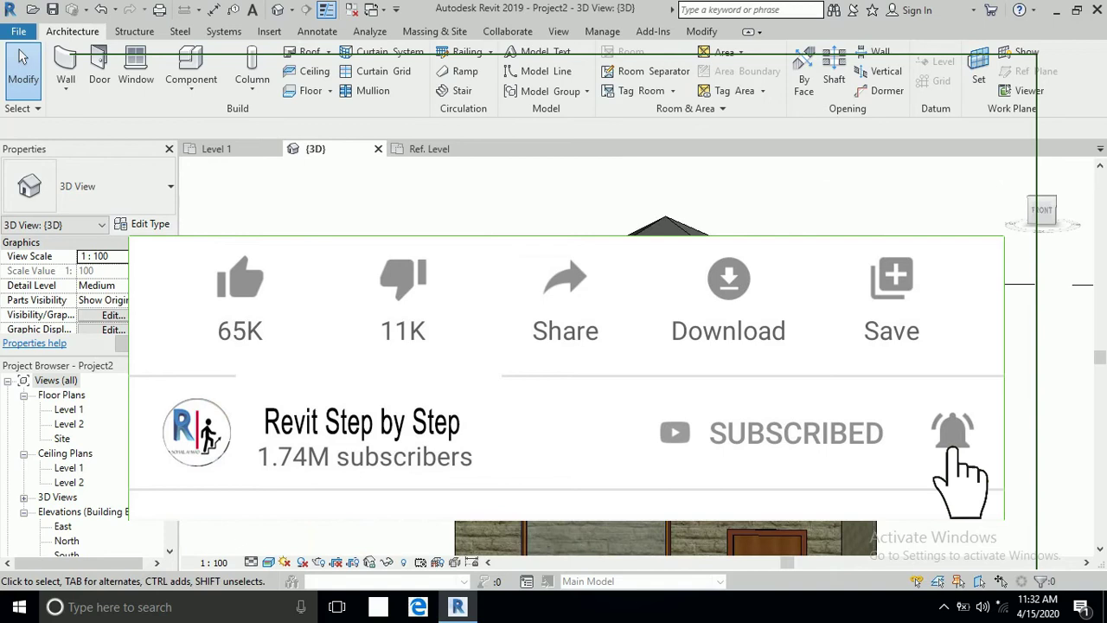
middle_drag(891, 358, 875, 314)
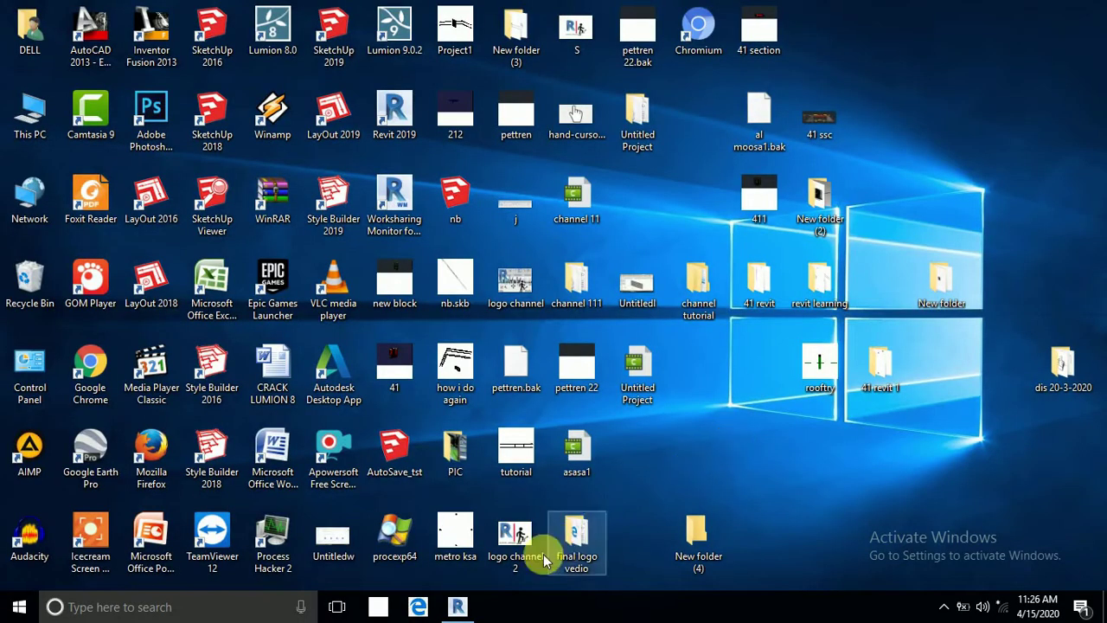
- Switch to Revit and place roof gutters along the upper edges of the hip roof's right and front eaves
click(463, 606)
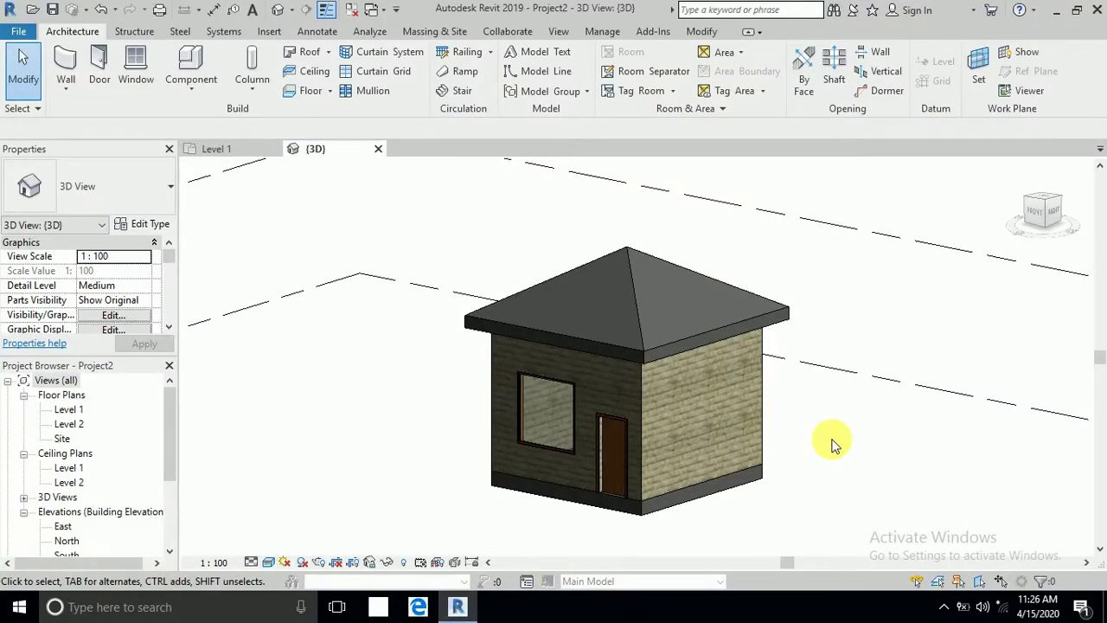
middle_drag(832, 443, 840, 433)
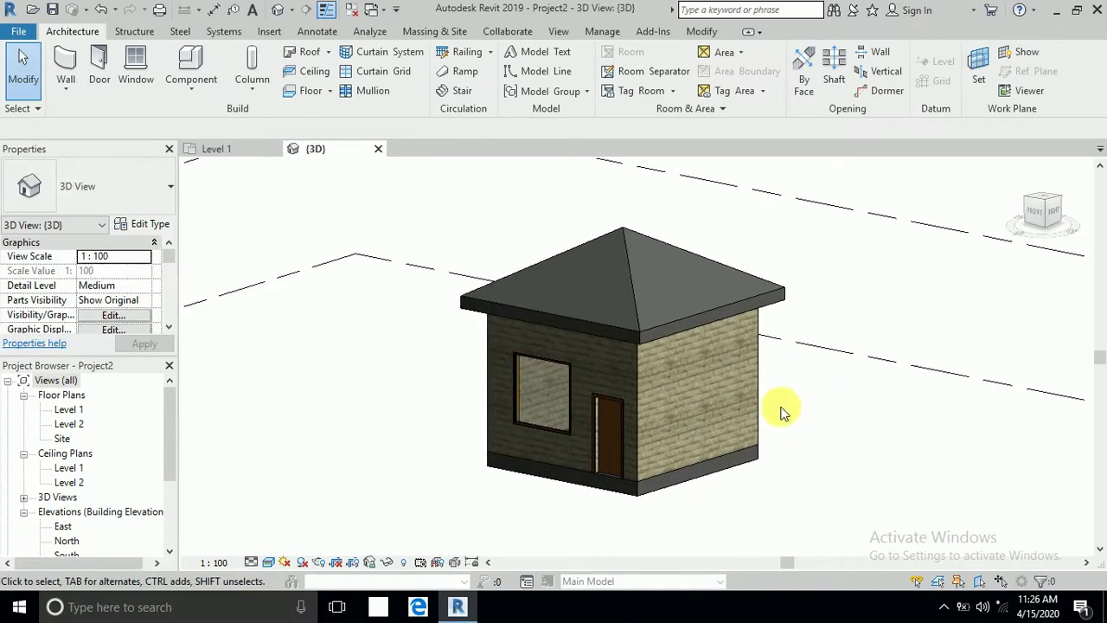
scroll(783, 438, up, 2)
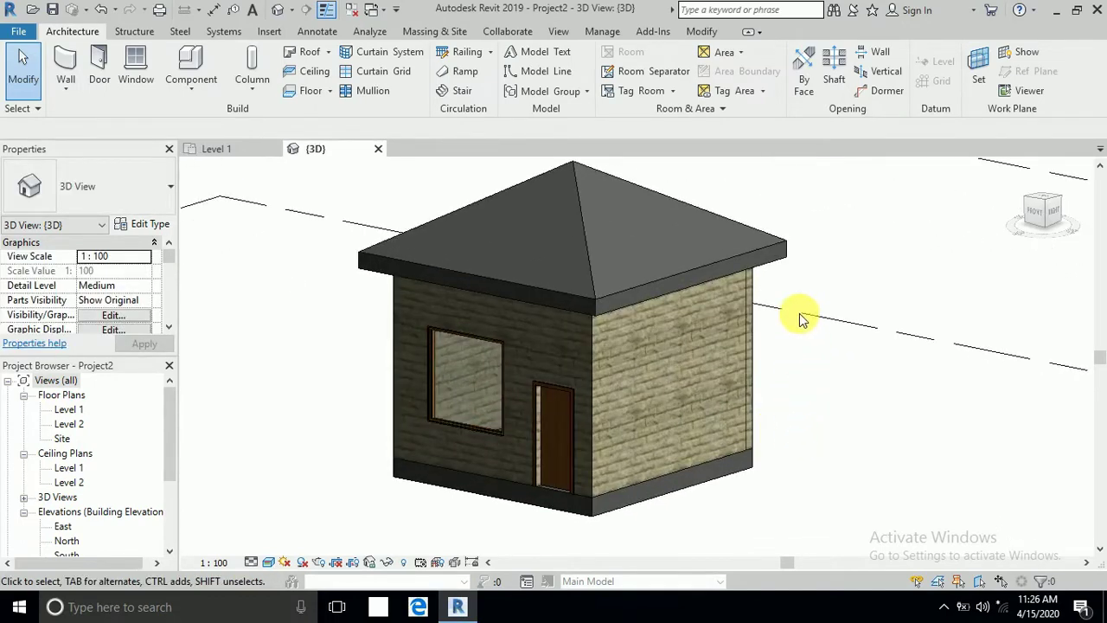
scroll(825, 277, up, 1)
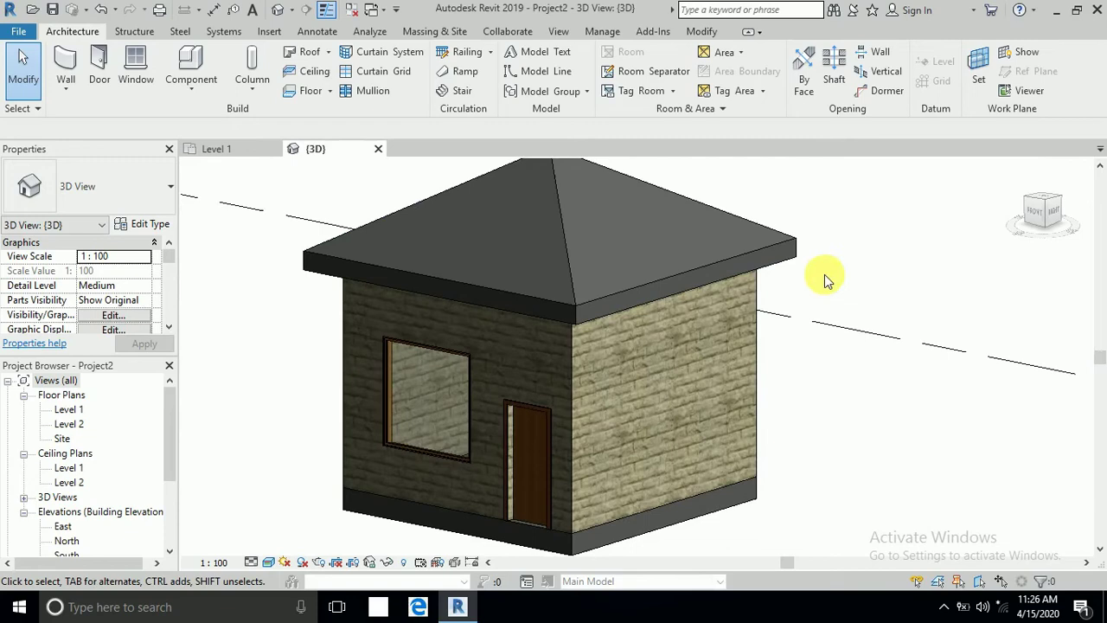
middle_drag(825, 277, 878, 297)
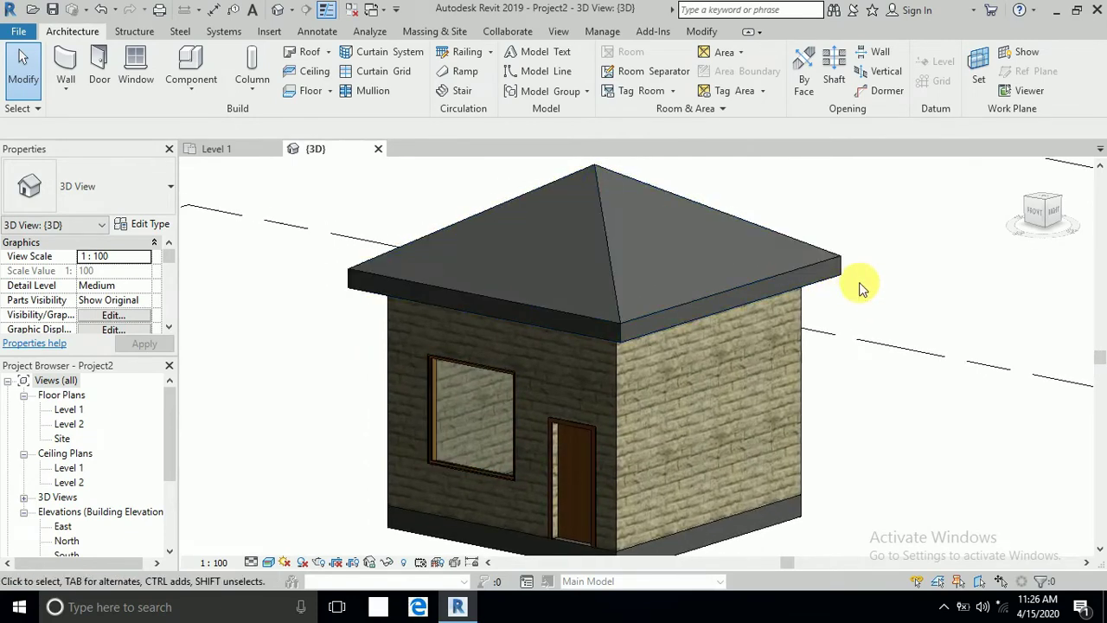
click(334, 54)
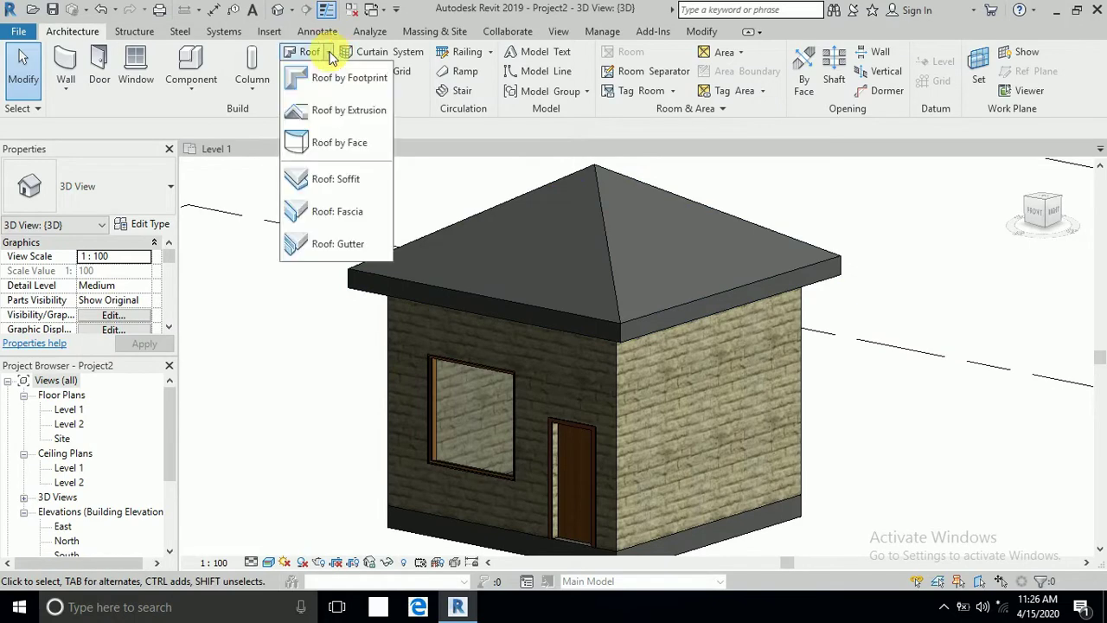
click(321, 244)
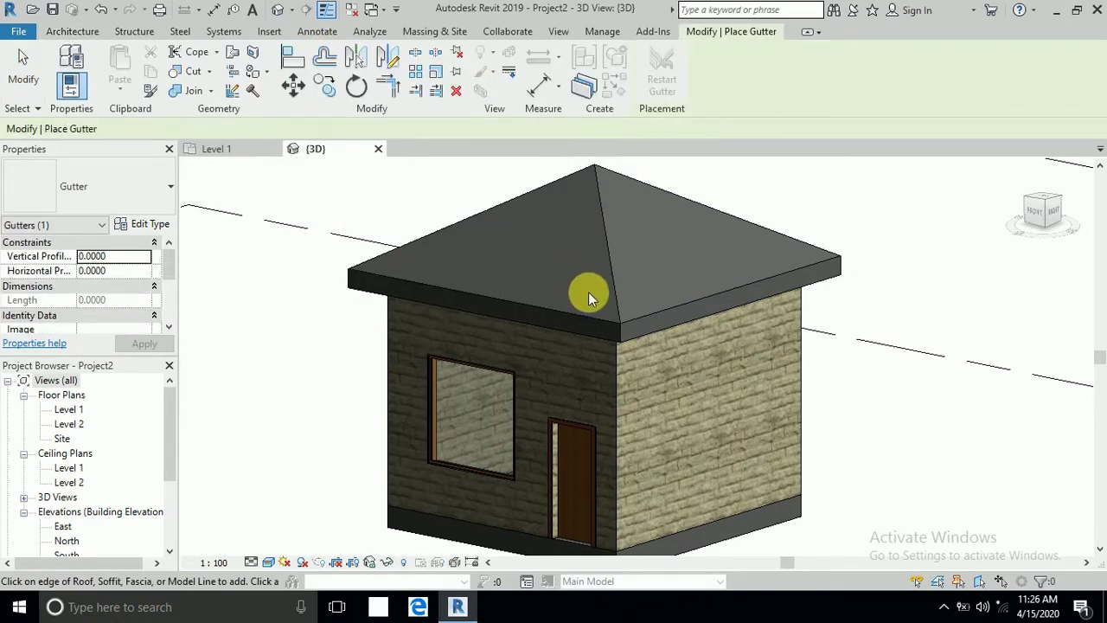
scroll(637, 310, up, 3)
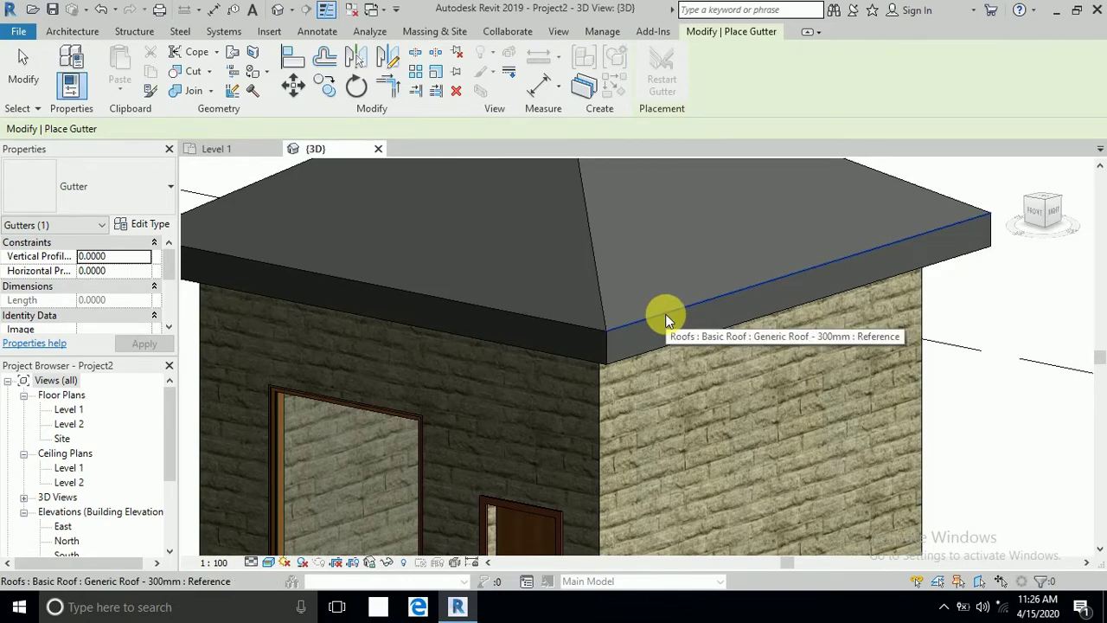
click(666, 320)
scroll(621, 346, up, 3)
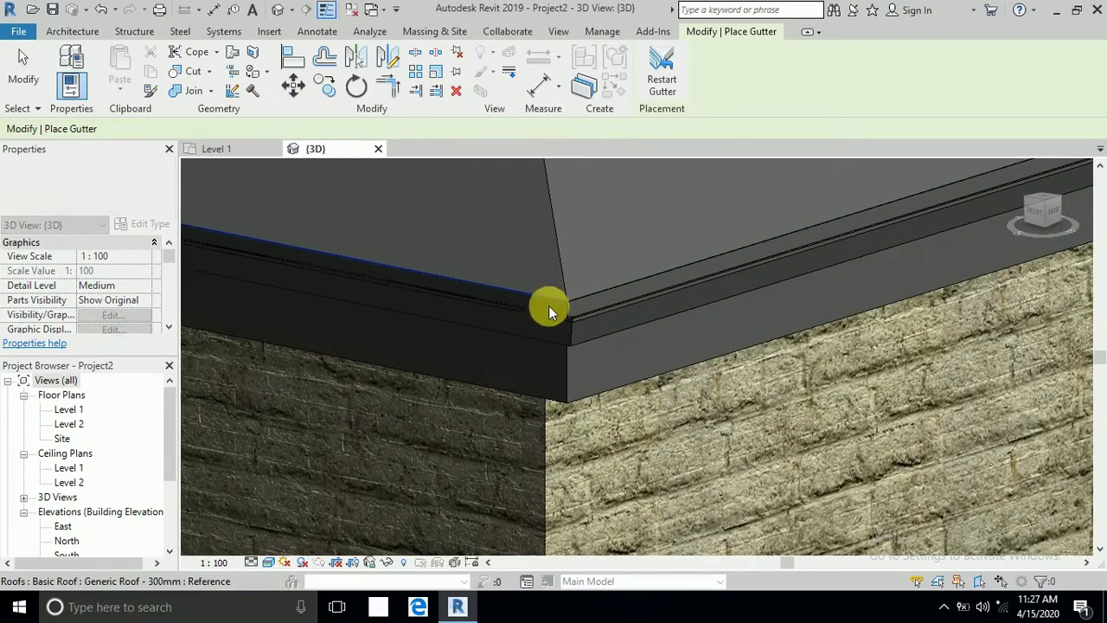
click(548, 305)
scroll(548, 358, down, 4)
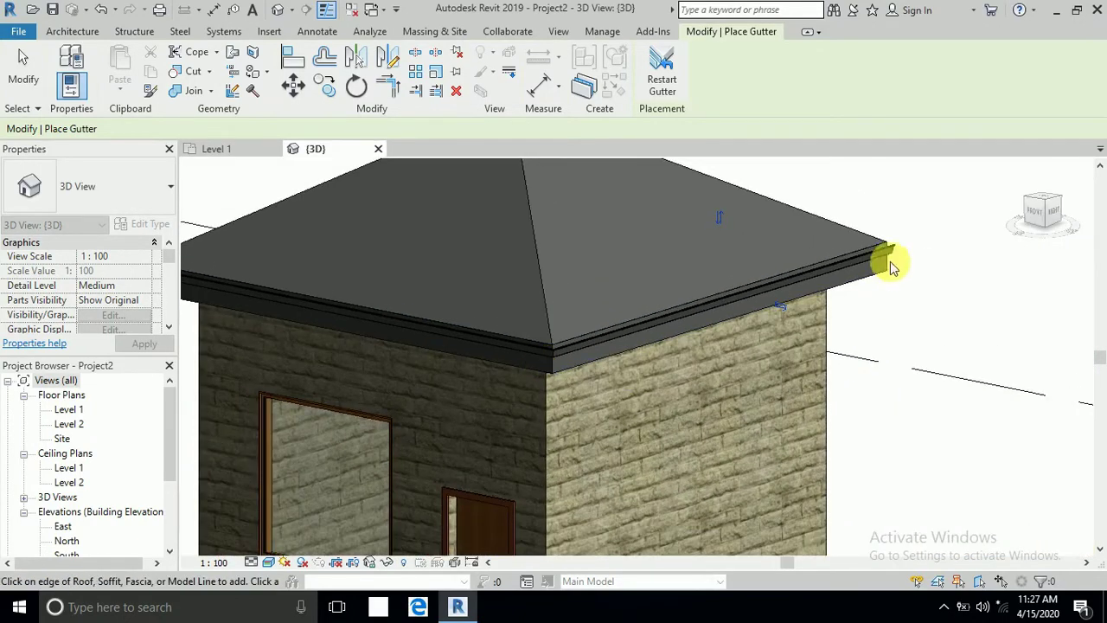
- Continue the gutter along the remaining left and back eaves of the roof, then finish gutter placement
shift+middle_drag(430, 275, 410, 328)
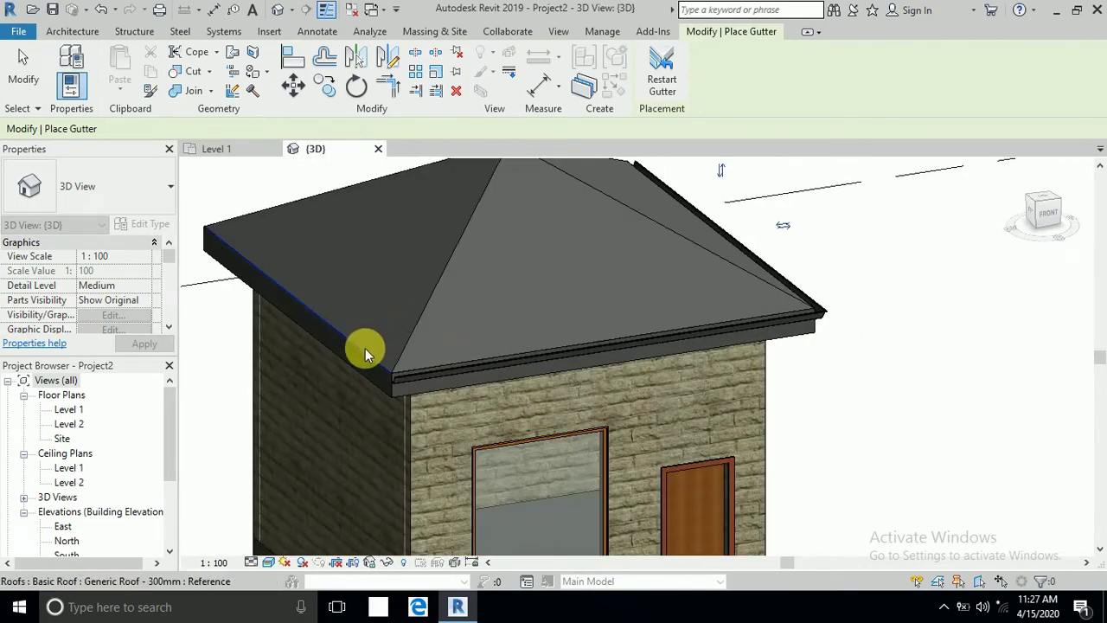
shift+middle_drag(366, 274, 445, 323)
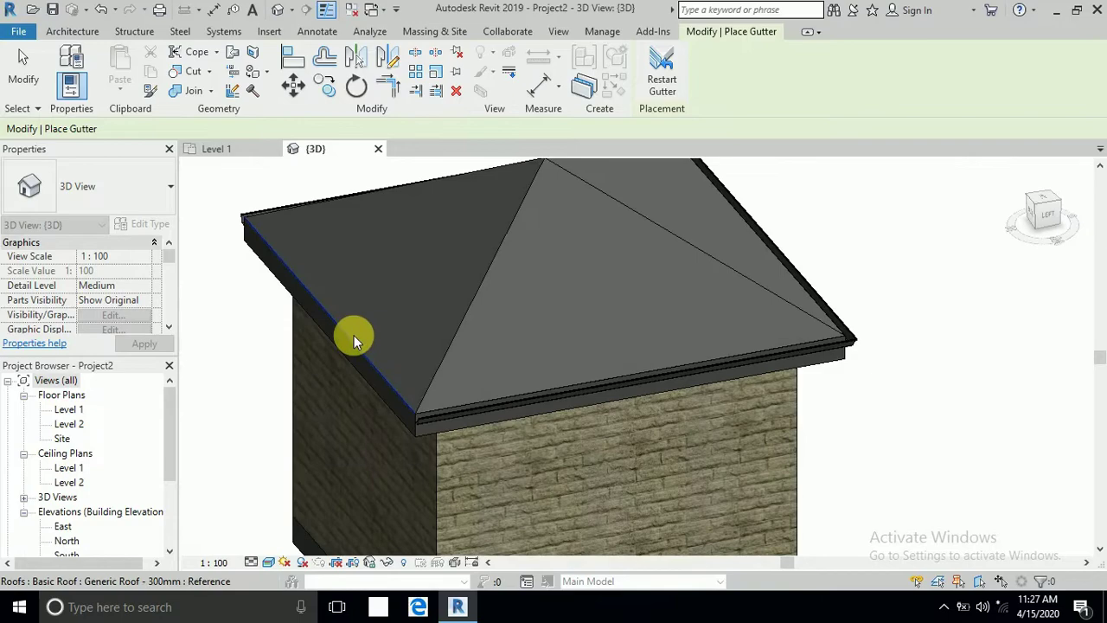
scroll(420, 404, up, 5)
scroll(717, 403, down, 6)
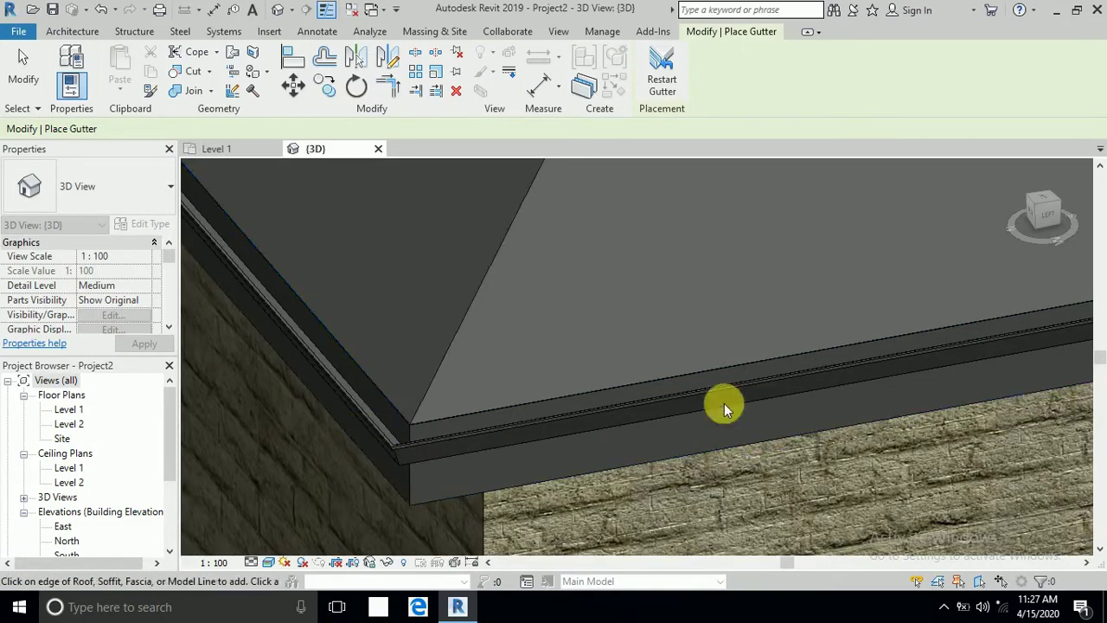
shift+middle_drag(714, 334, 571, 312)
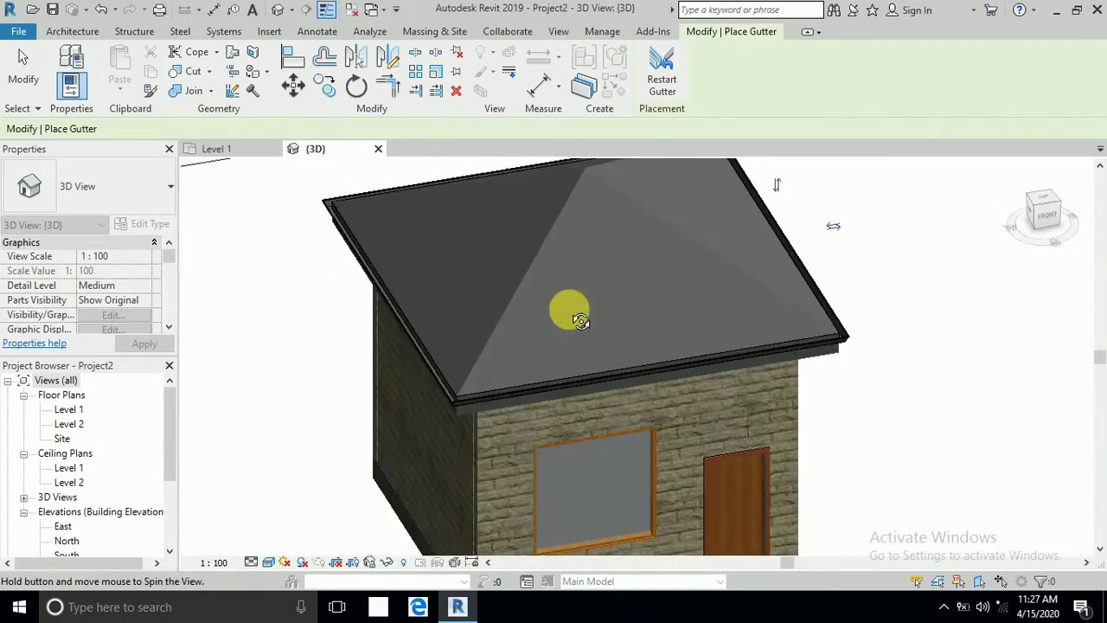
scroll(853, 341, up, 6)
mouse_move(830, 336)
shift+middle_down()
mouse_move(842, 340)
mouse_move(816, 332)
shift+middle_up()
scroll(649, 443, down, 3)
shift+middle_drag(649, 443, 724, 375)
shift+middle_drag(640, 432, 823, 338)
key(Escape)
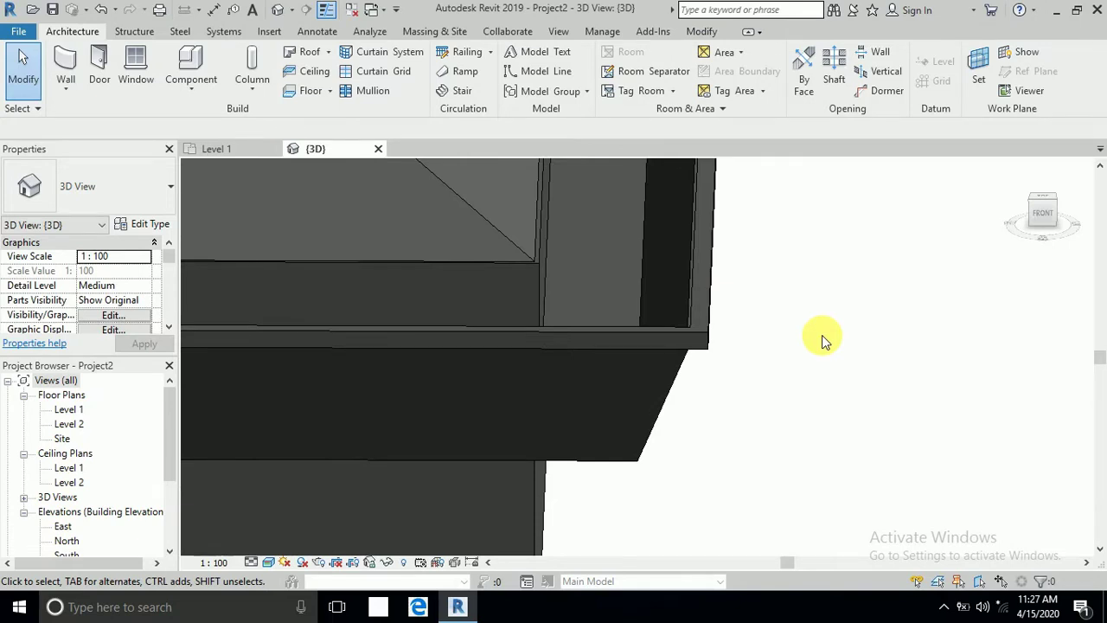
- Check which profiles are available in the placed gutter's type properties, discarding any change
click(711, 270)
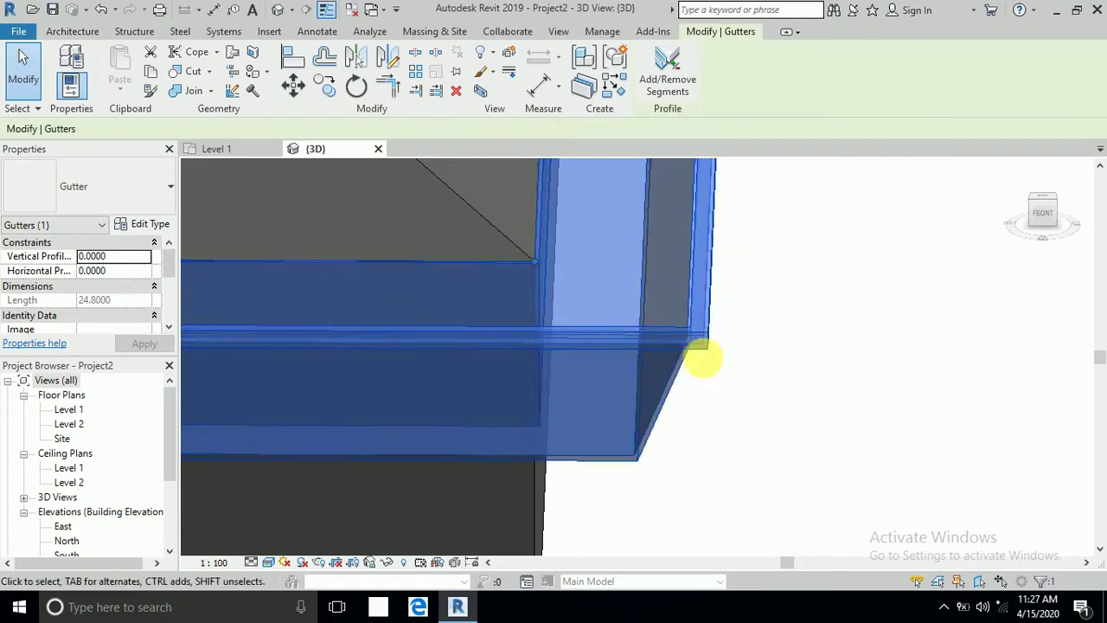
click(147, 227)
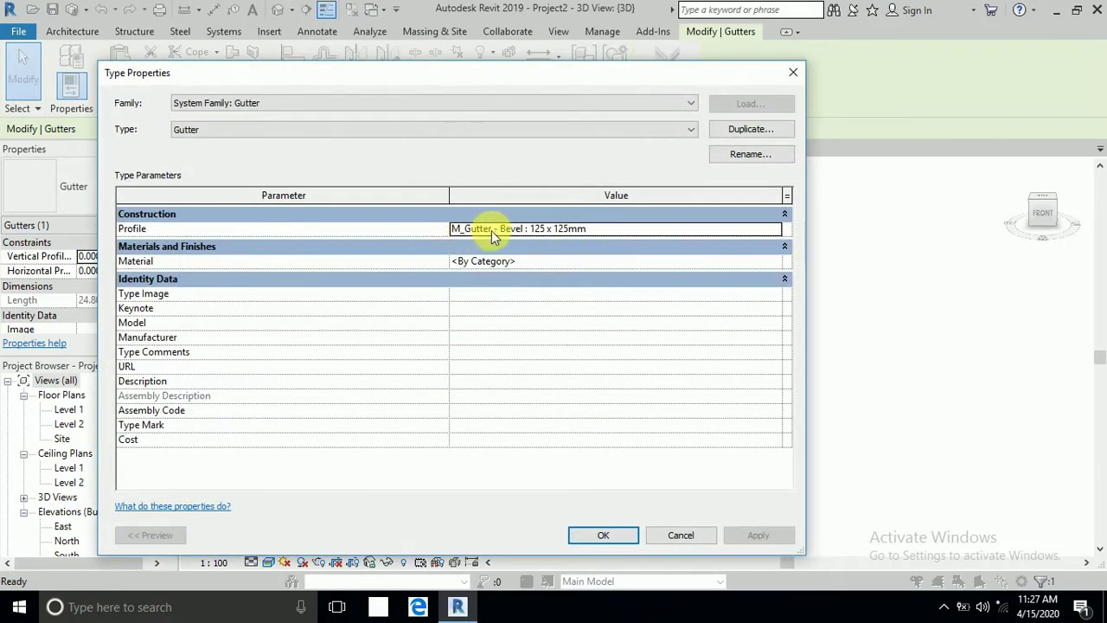
click(779, 232)
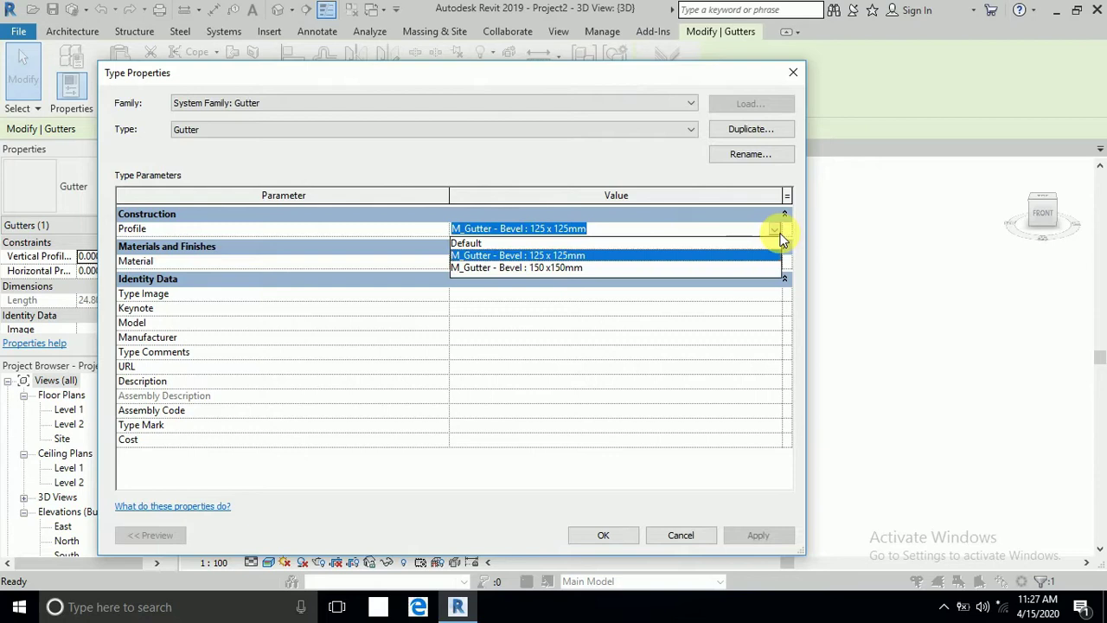
click(566, 270)
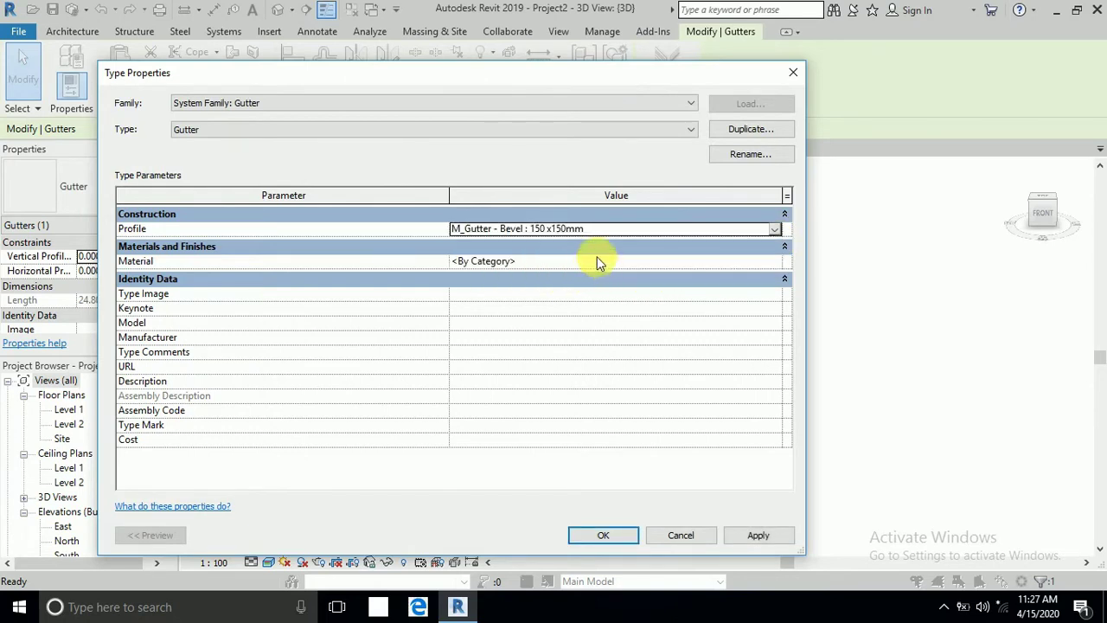
click(775, 232)
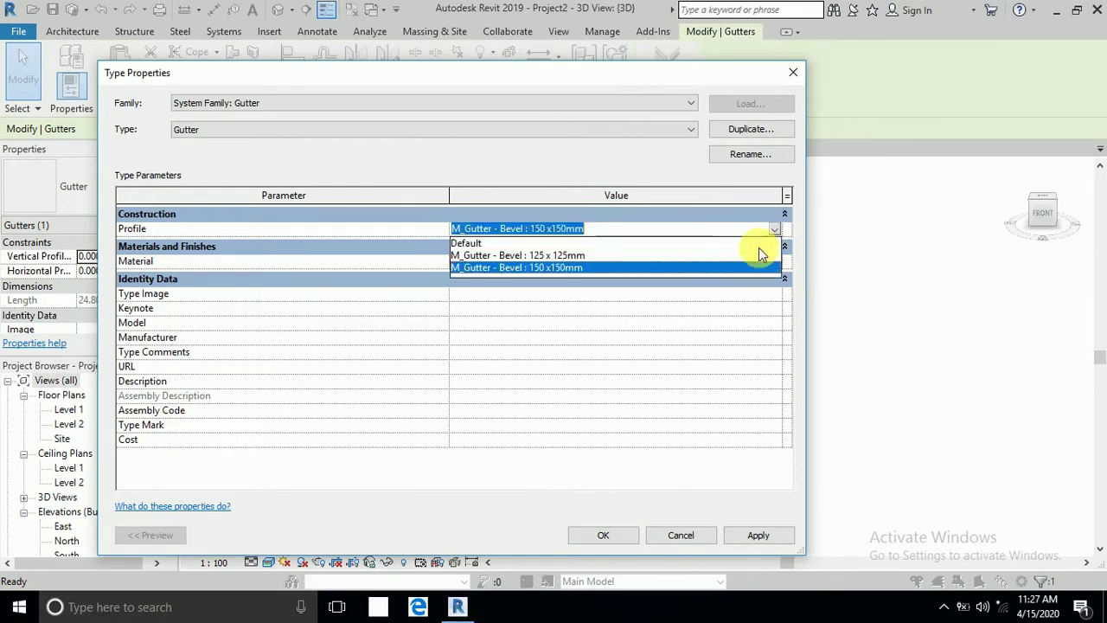
click(750, 257)
click(688, 535)
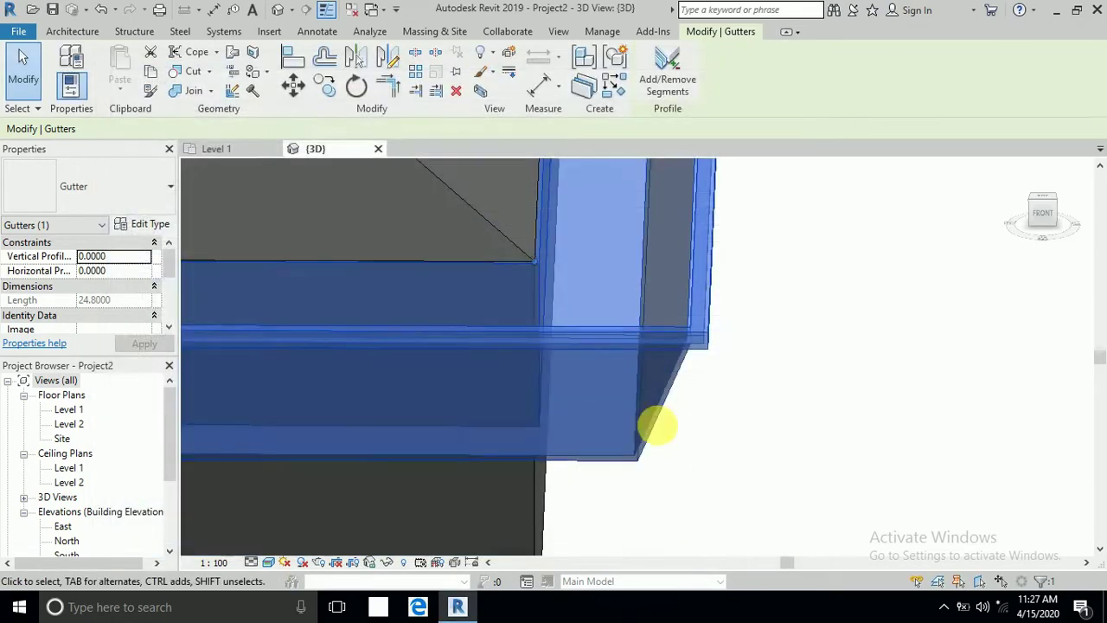
click(725, 402)
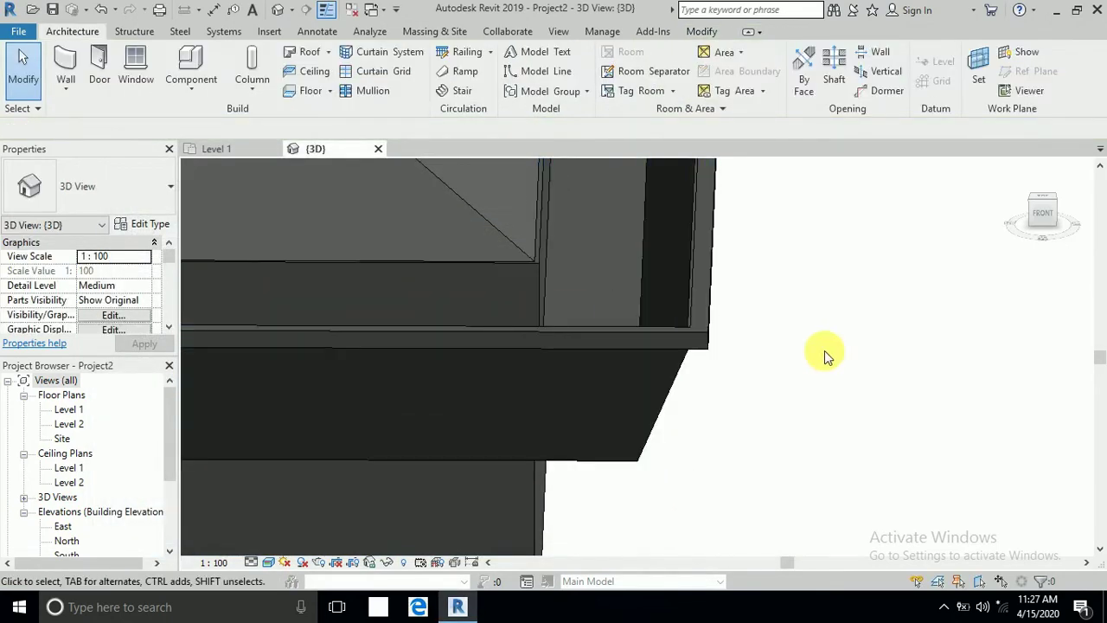
- Create a new family from the Metric Profile template
click(22, 34)
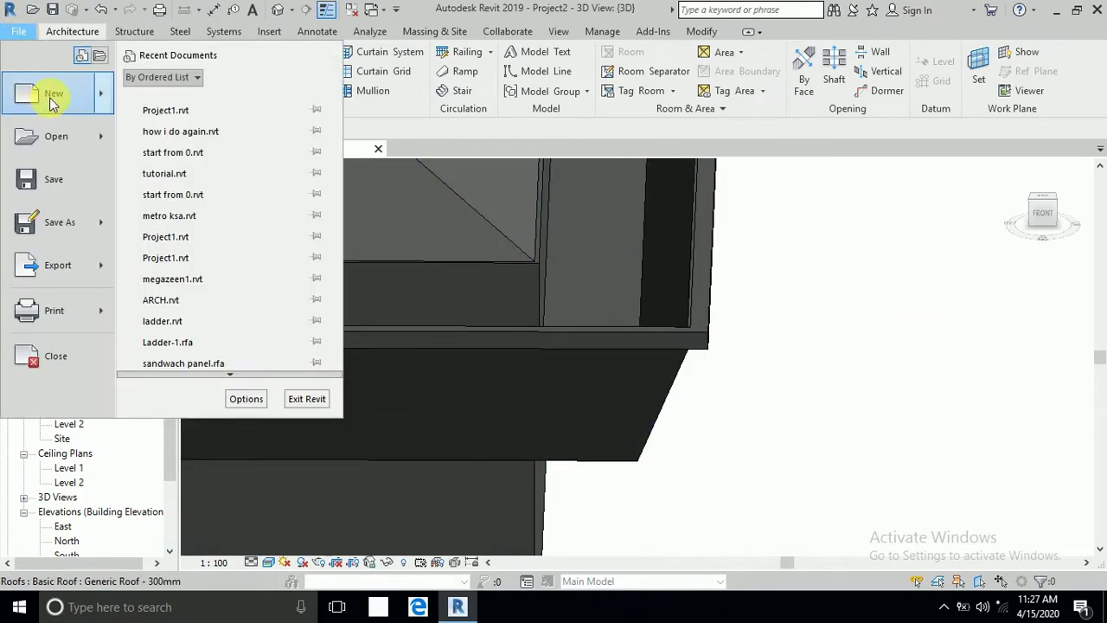
mouse_move(50, 102)
click(220, 142)
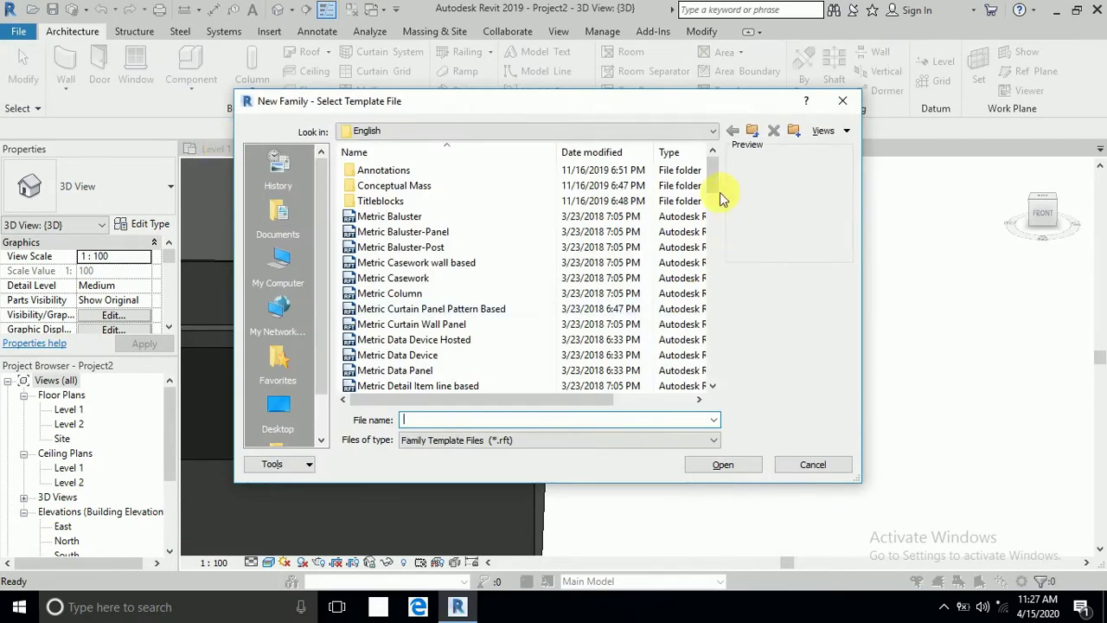
drag(714, 188, 714, 312)
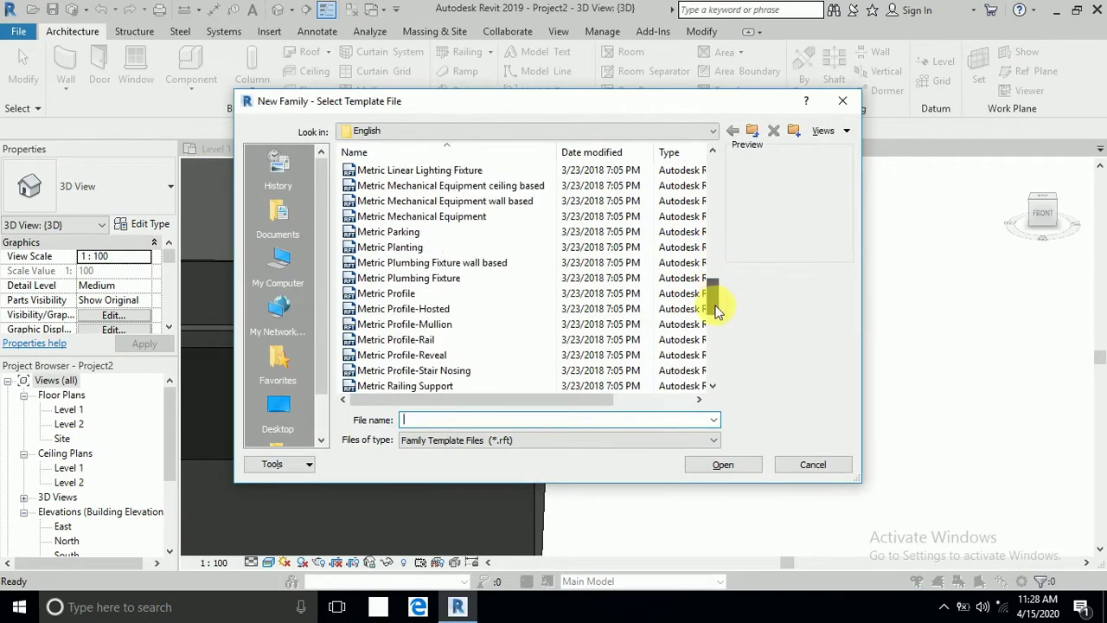
click(406, 294)
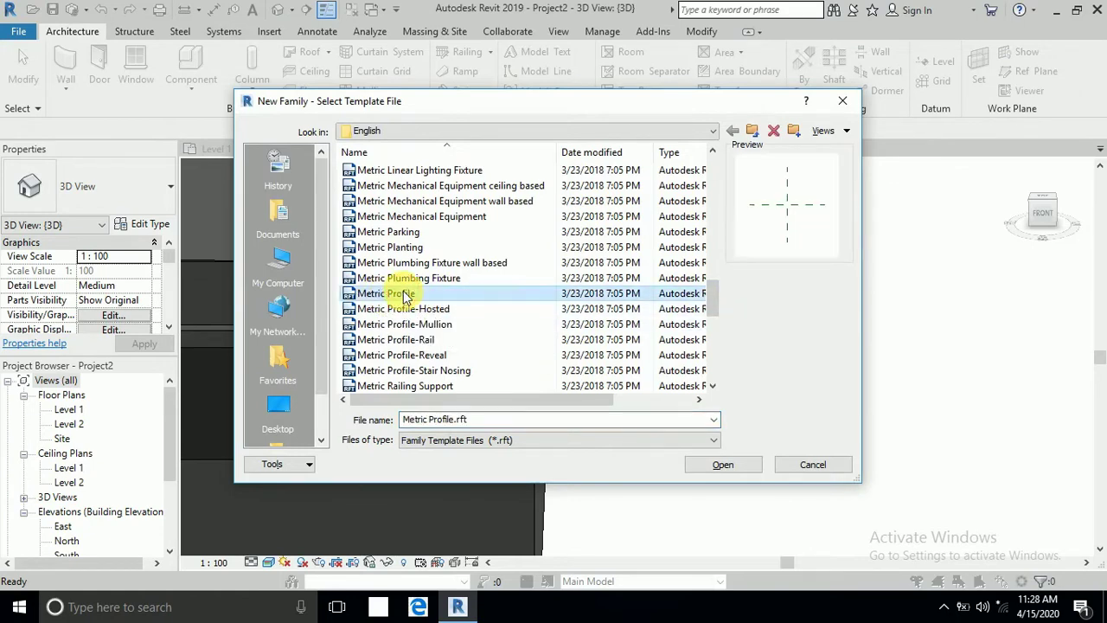
click(722, 465)
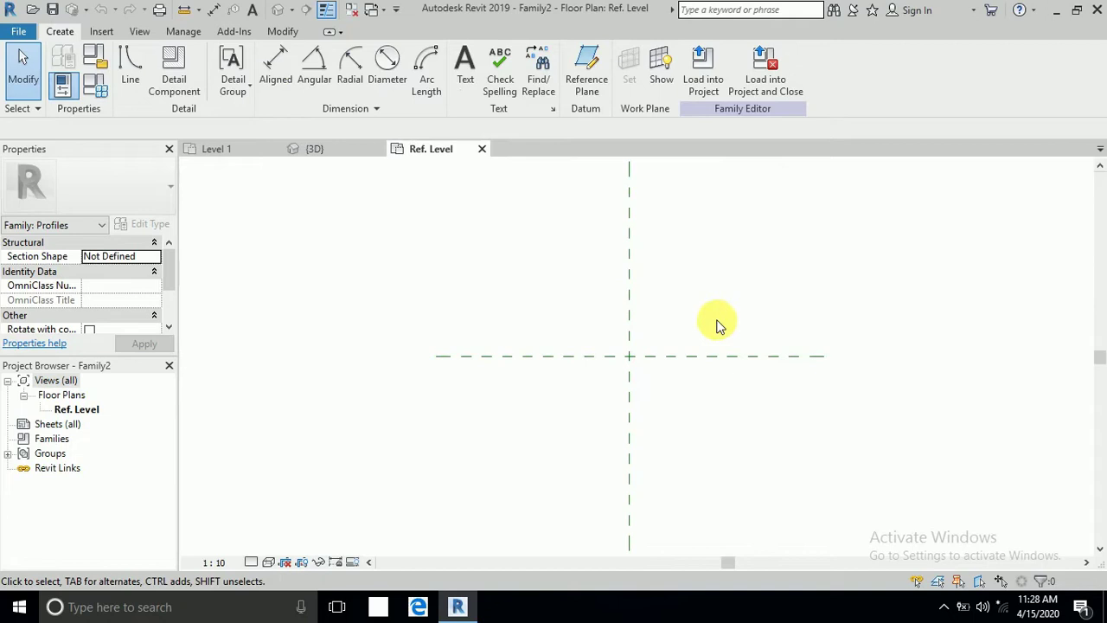
- Set the family's length units to meters in the project units
middle_drag(727, 327, 703, 327)
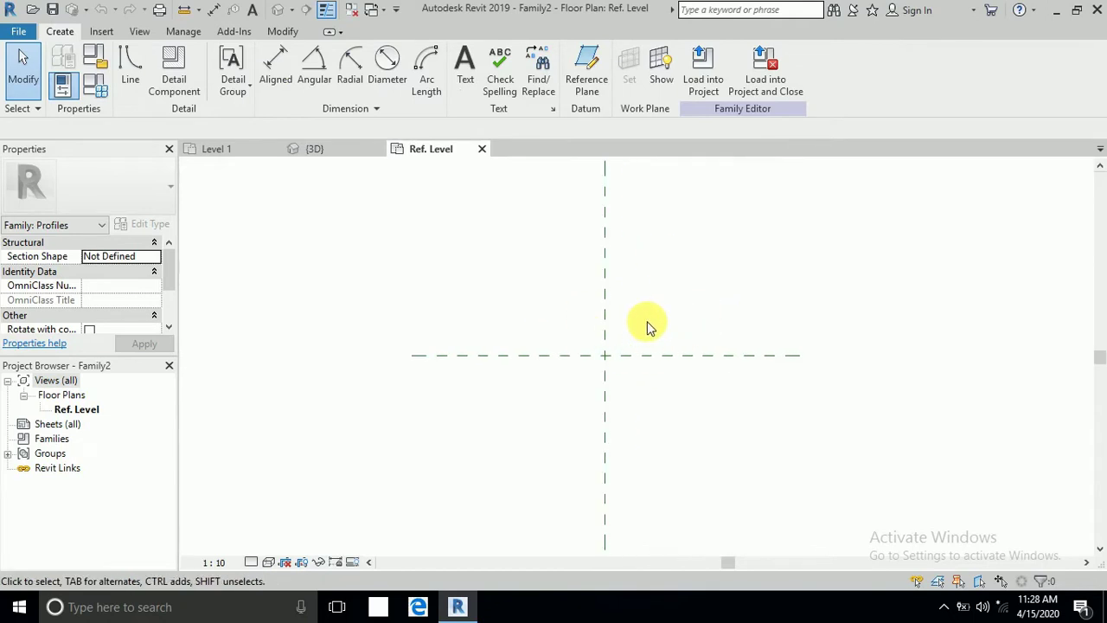
key(u)
key(n)
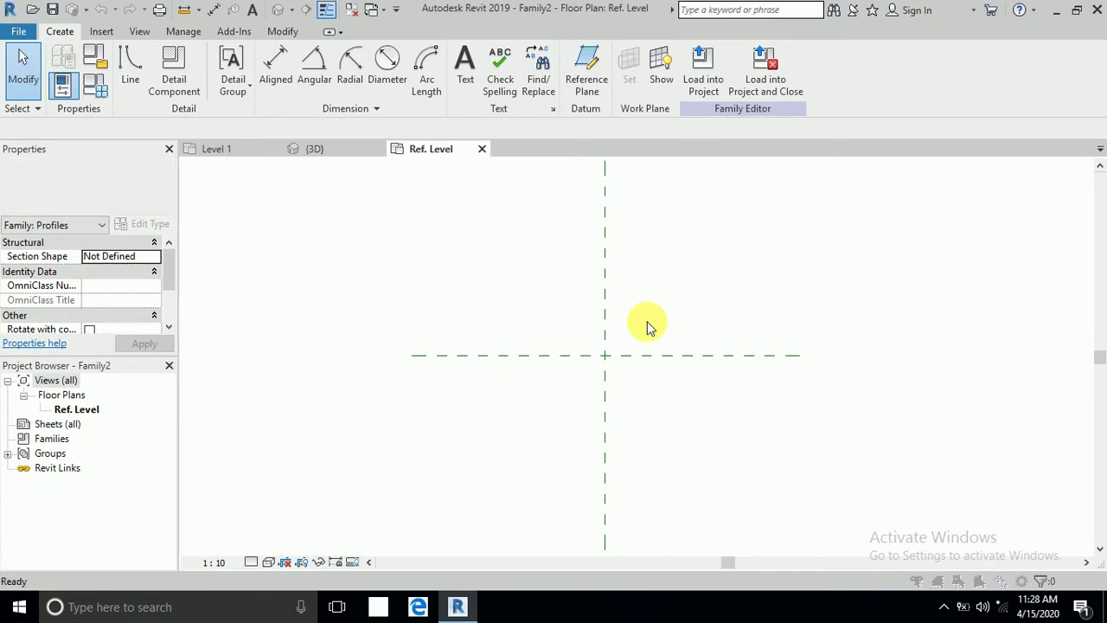
click(826, 200)
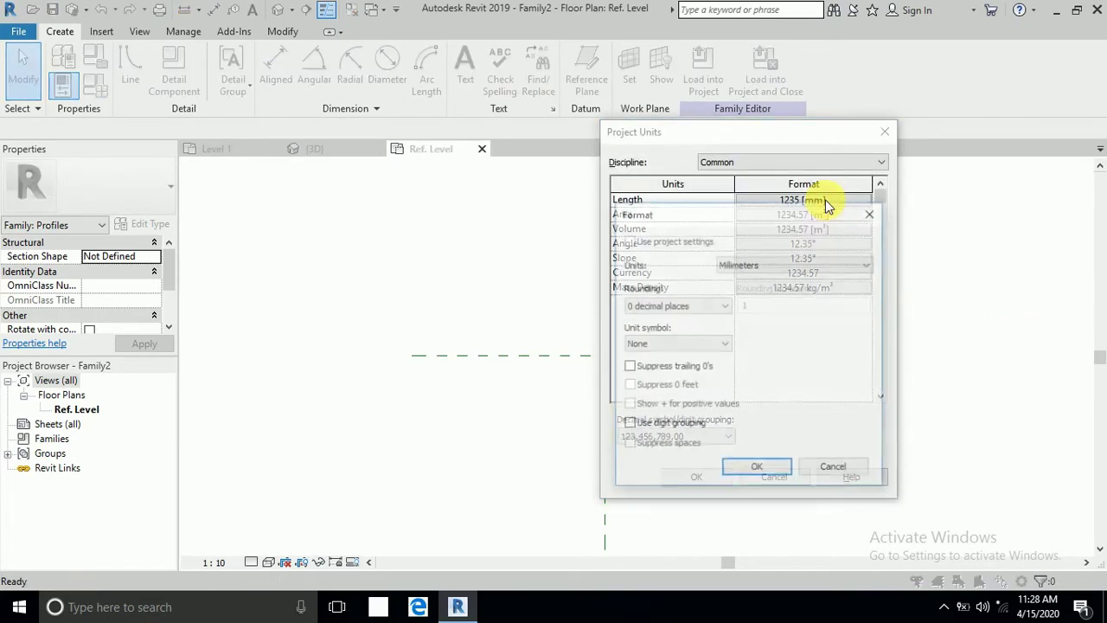
click(784, 265)
click(787, 321)
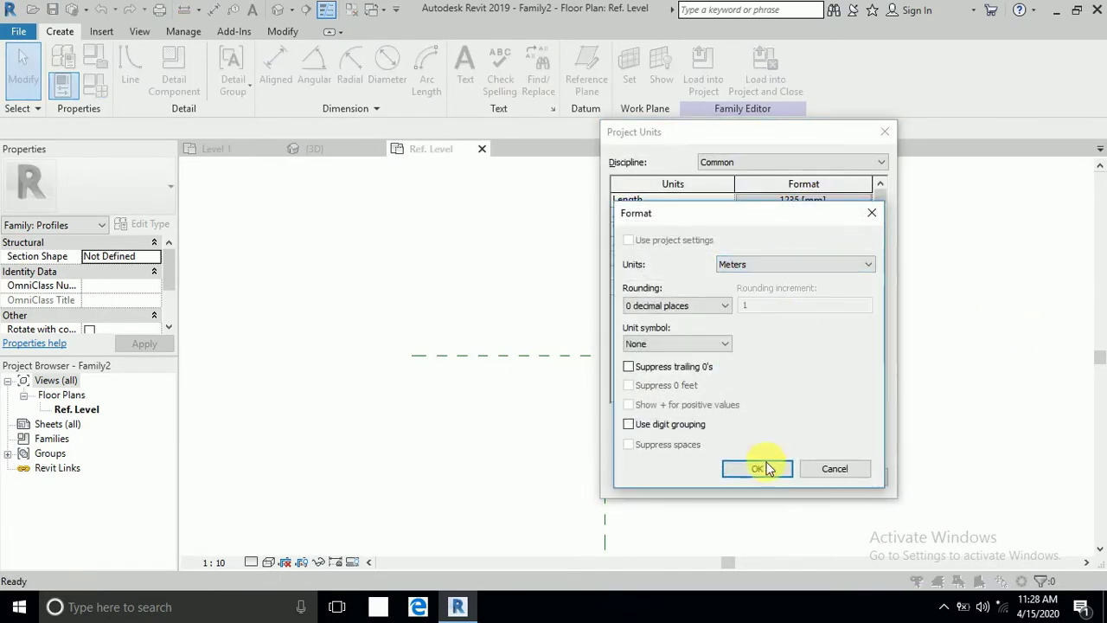
click(763, 468)
click(717, 480)
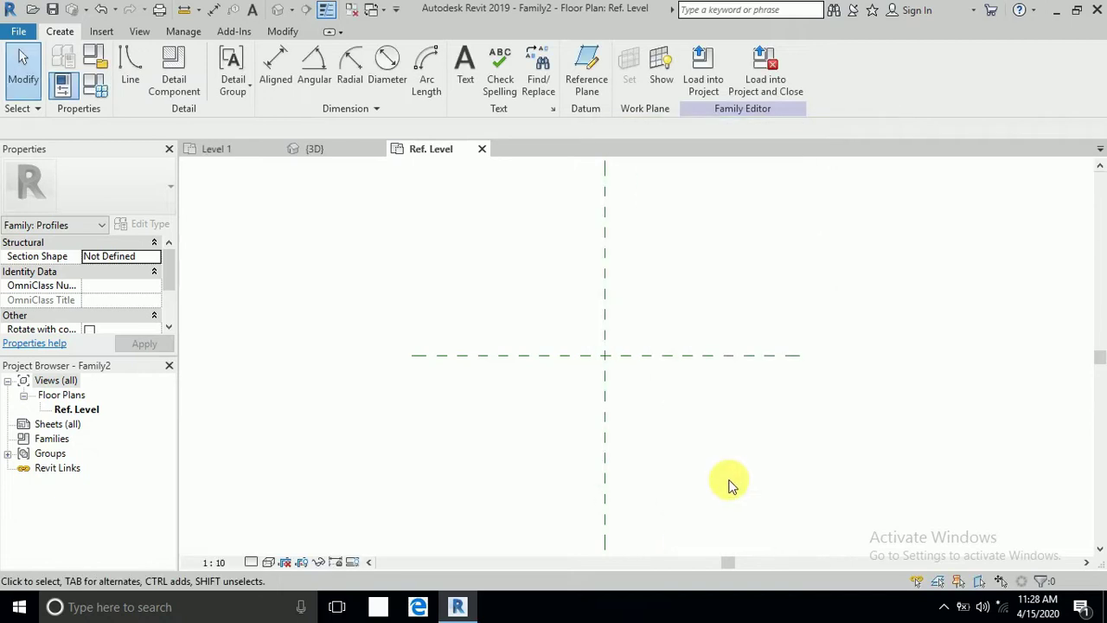
- Draw a 0.3 m vertical profile line straight down from the intersection of the two reference planes
scroll(615, 368, up, 2)
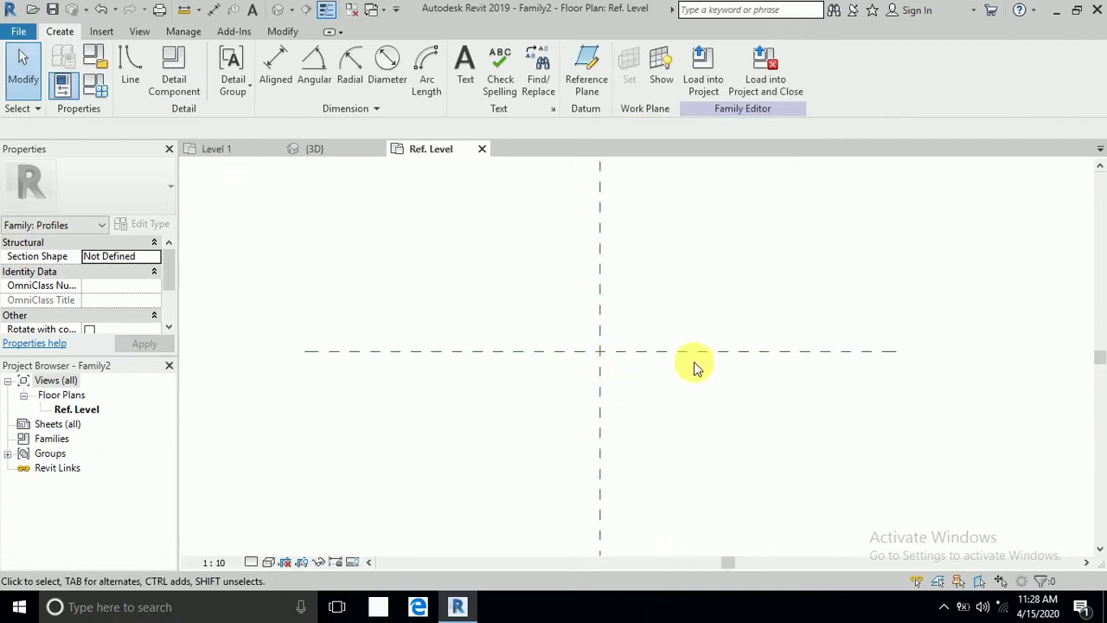
click(132, 69)
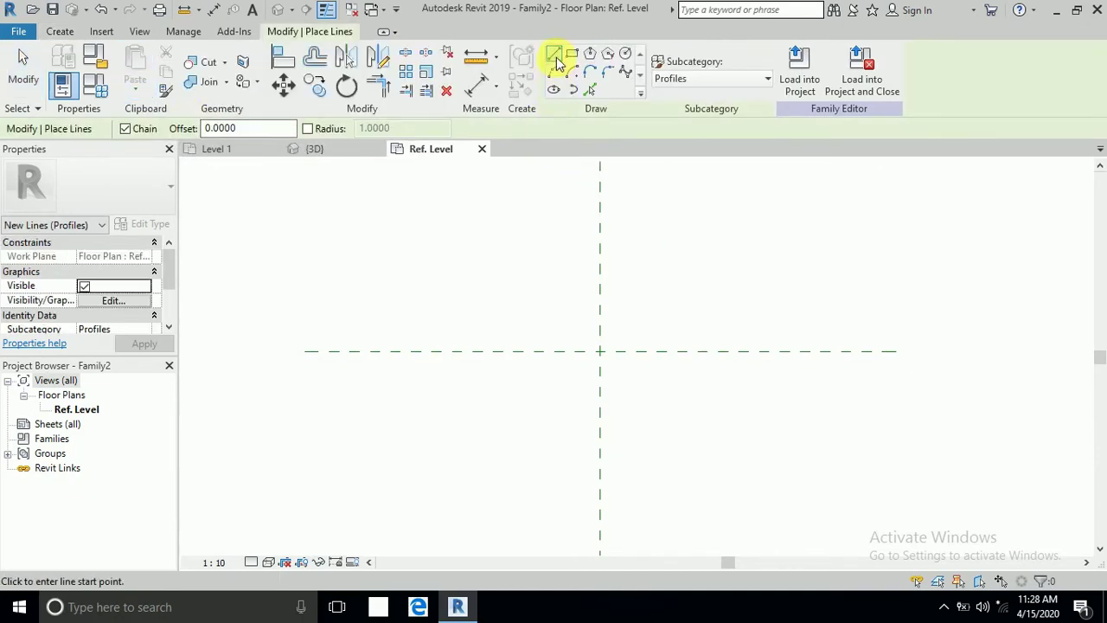
click(599, 351)
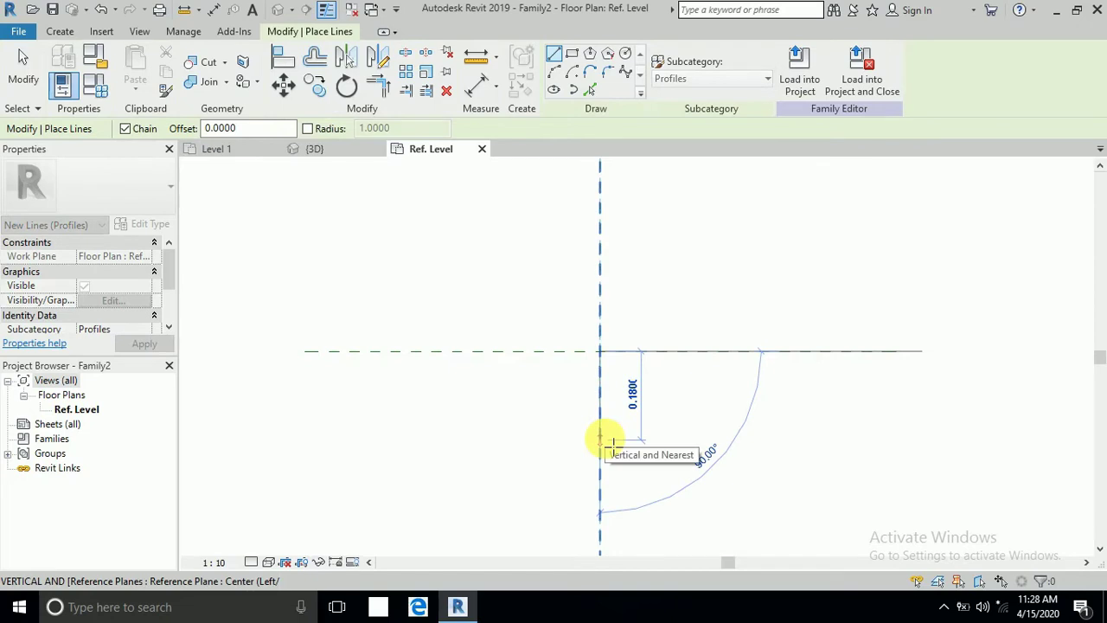
text(.3)
key(Return)
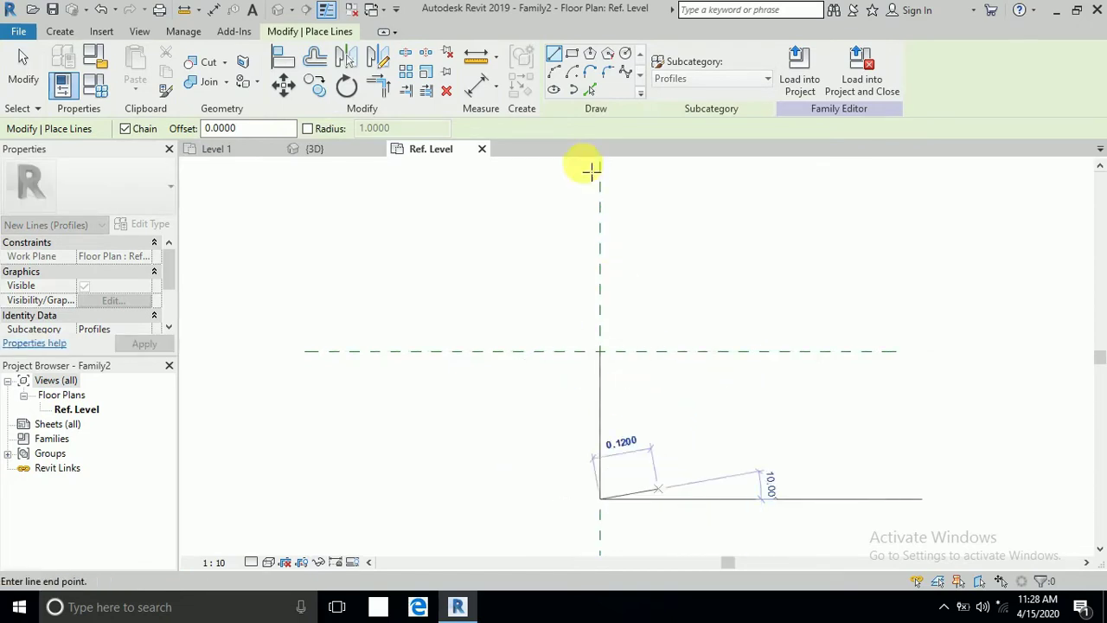
- Add a downward-bulging semicircular arc about 0.16 m wide, starting at the vertical line's lower end and tangent to it
click(557, 72)
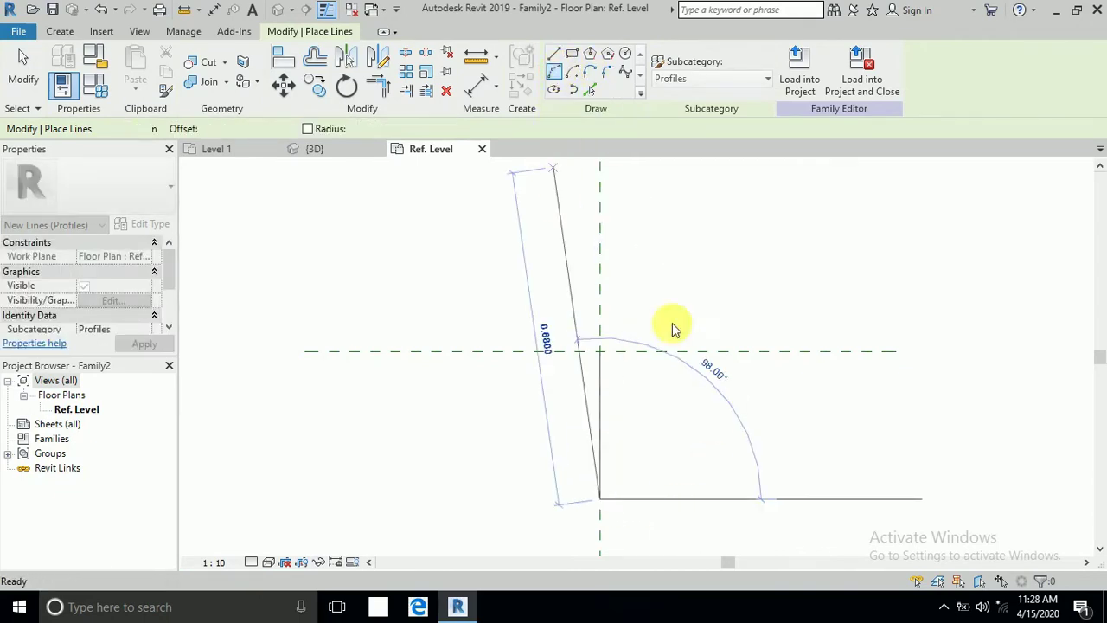
click(601, 499)
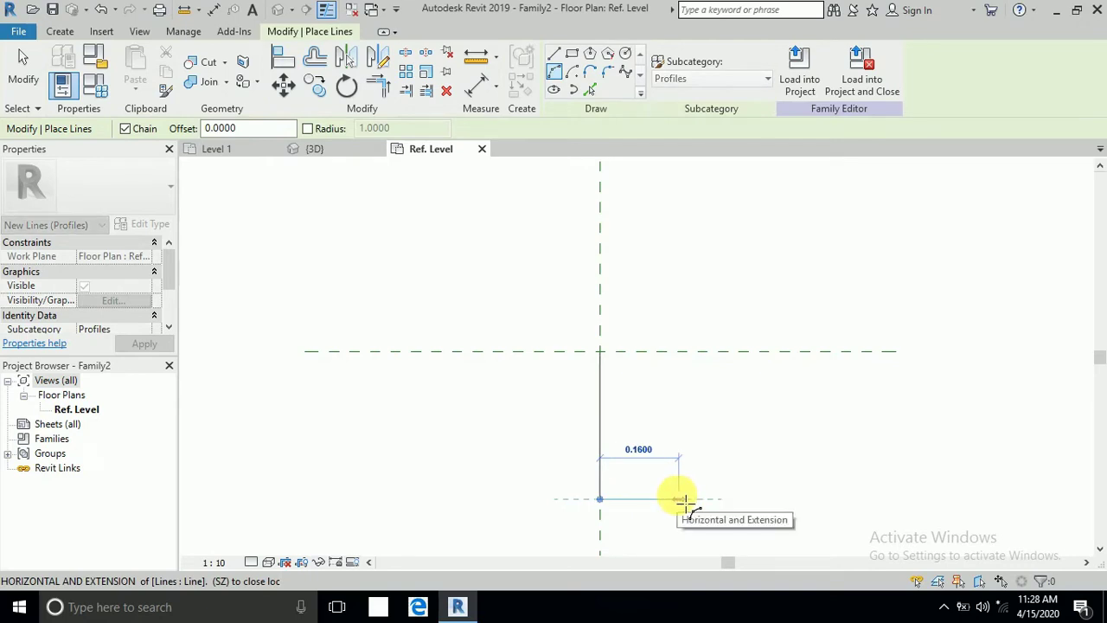
click(683, 499)
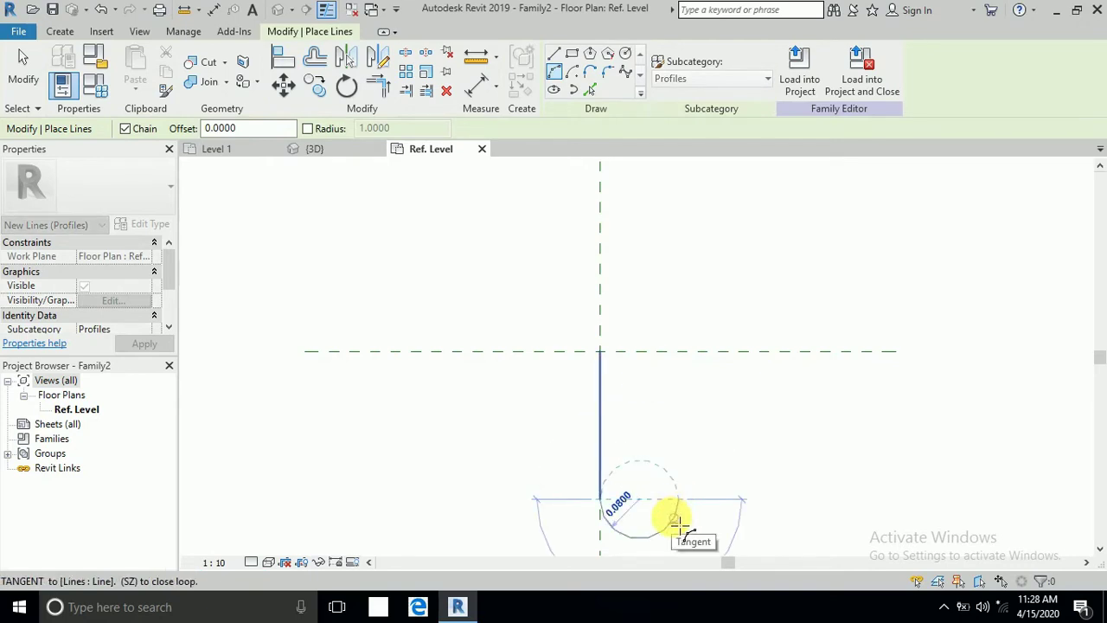
click(672, 520)
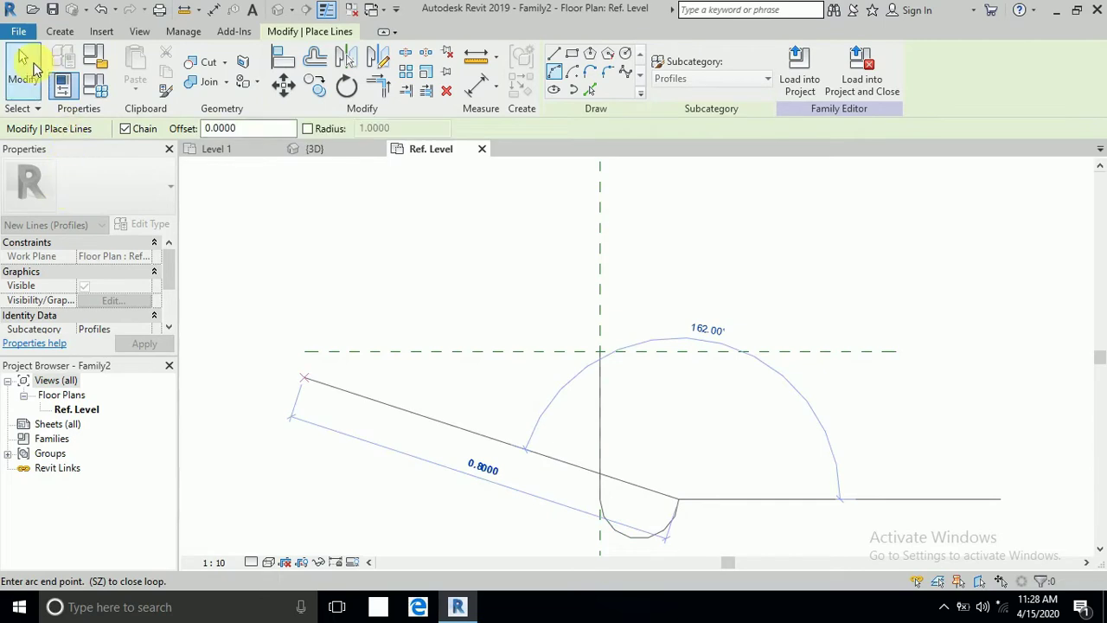
click(33, 64)
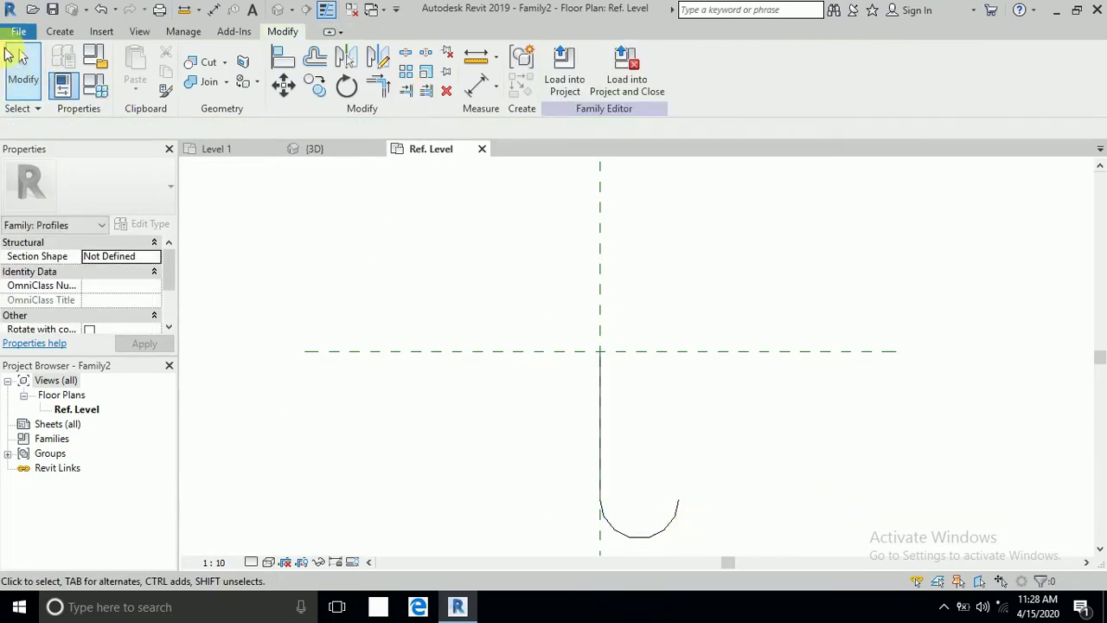
- From the arc's free end, draw a line diagonally up at 45°, then about 0.06 m horizontally and about 0.06 m vertically upward
click(63, 33)
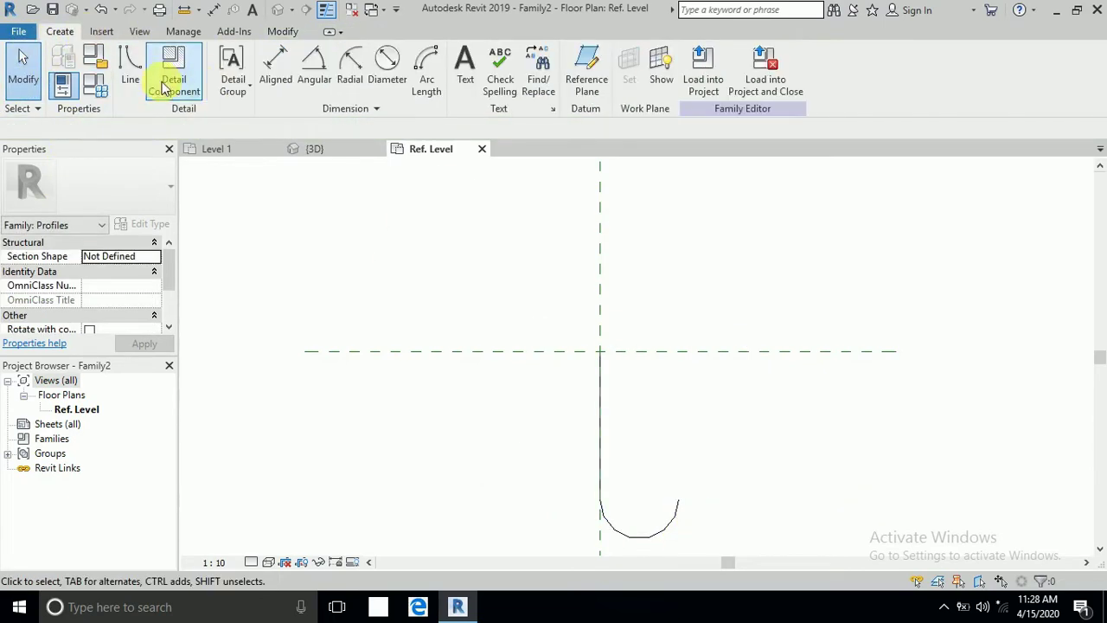
click(137, 59)
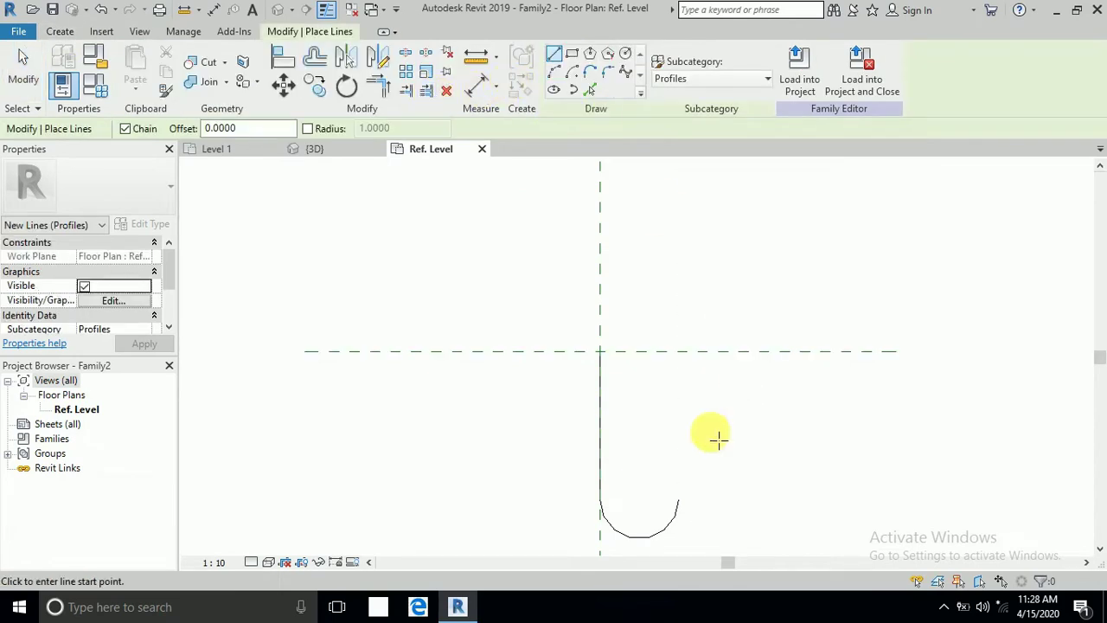
click(558, 56)
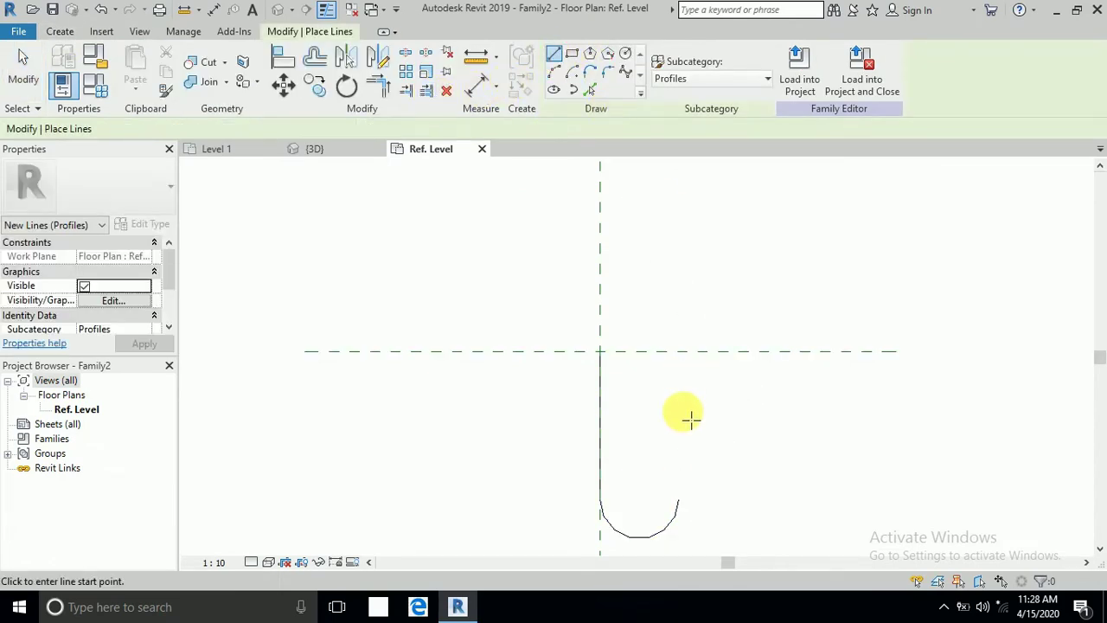
click(678, 499)
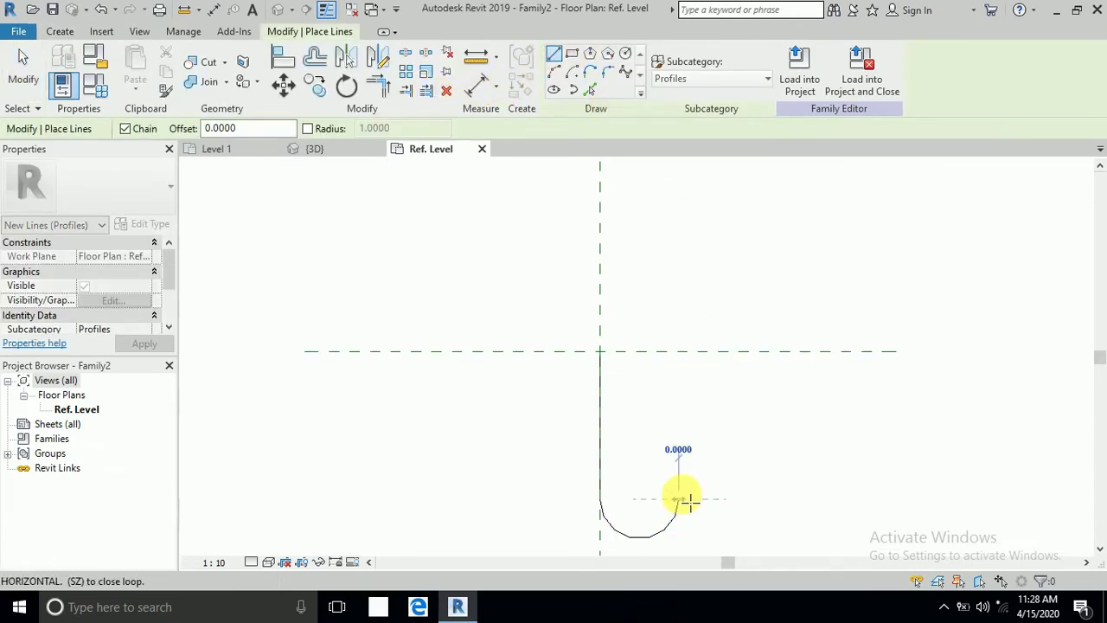
click(744, 439)
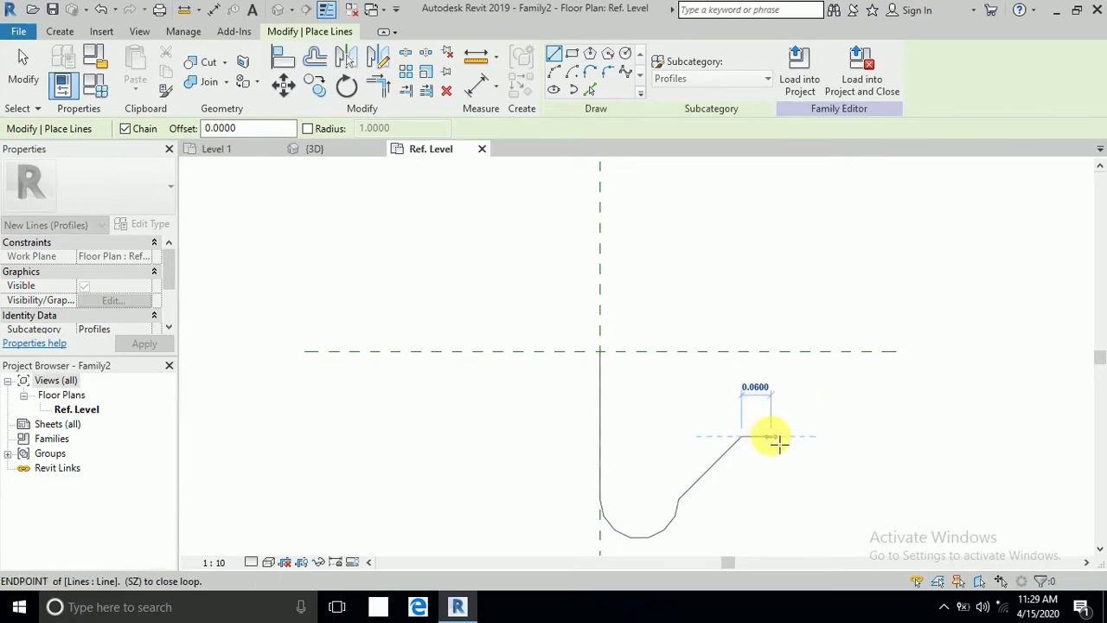
click(772, 439)
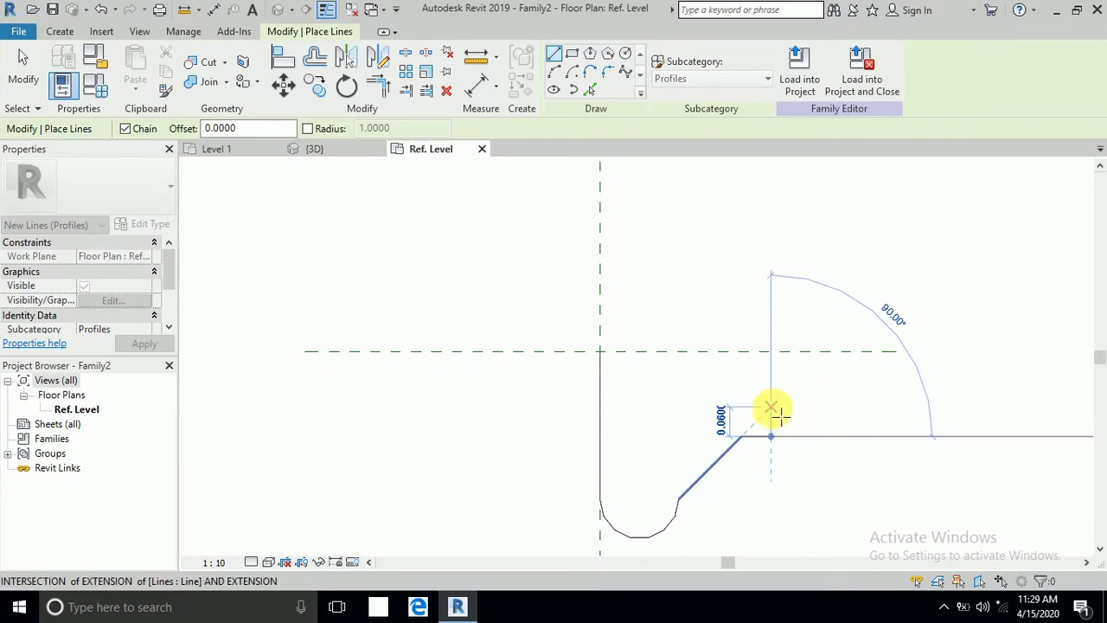
click(776, 410)
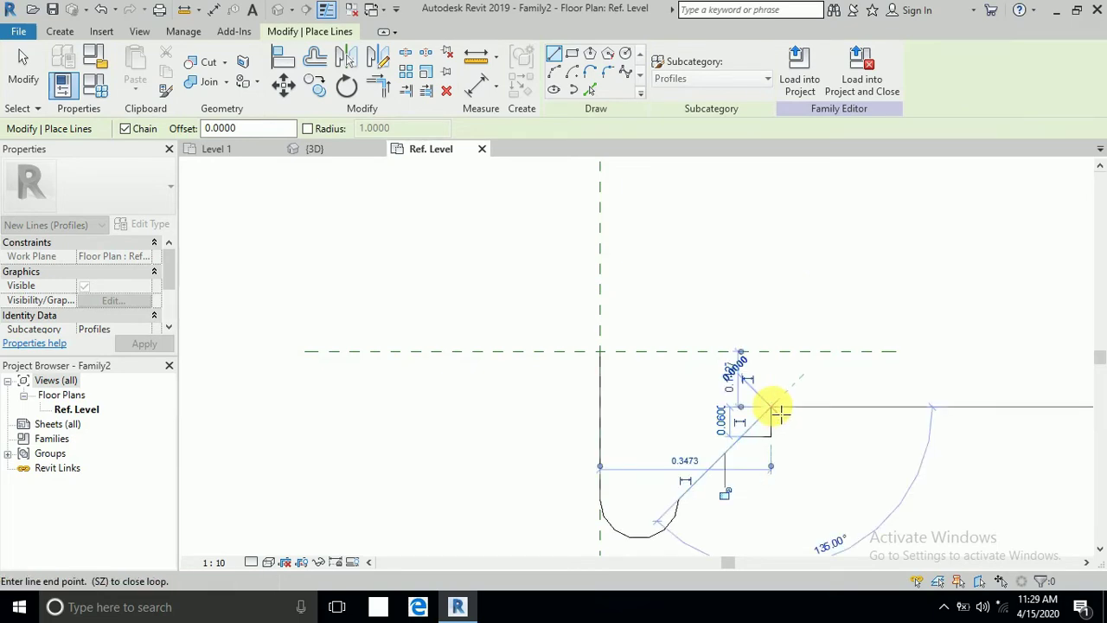
click(23, 69)
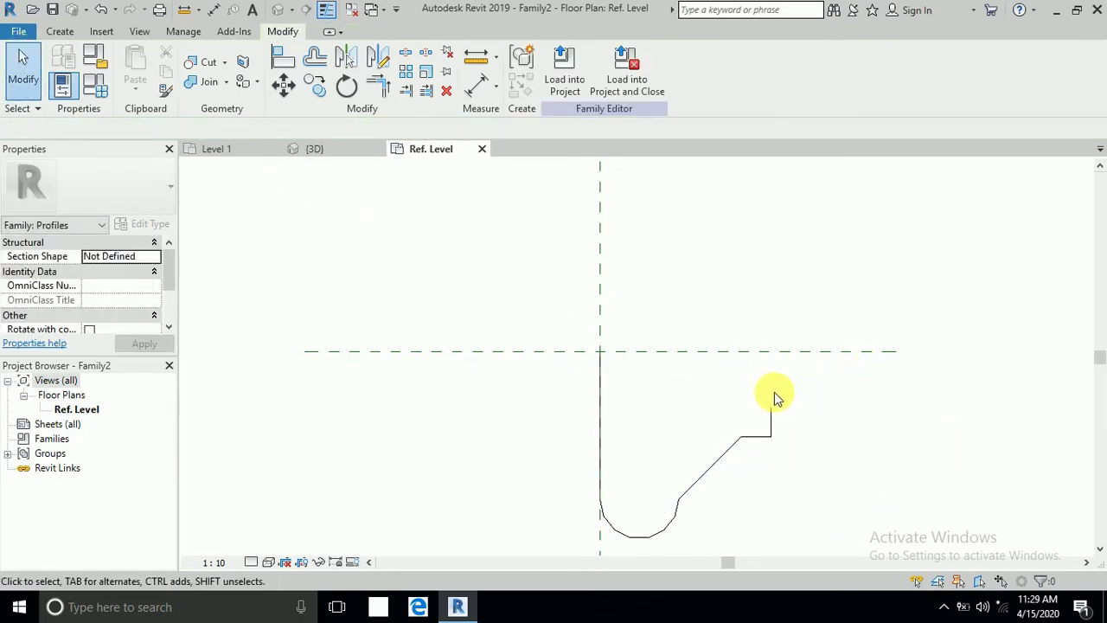
- Offset copies of every profile line and the arc by 0.02 m toward the inside of the gutter
click(316, 55)
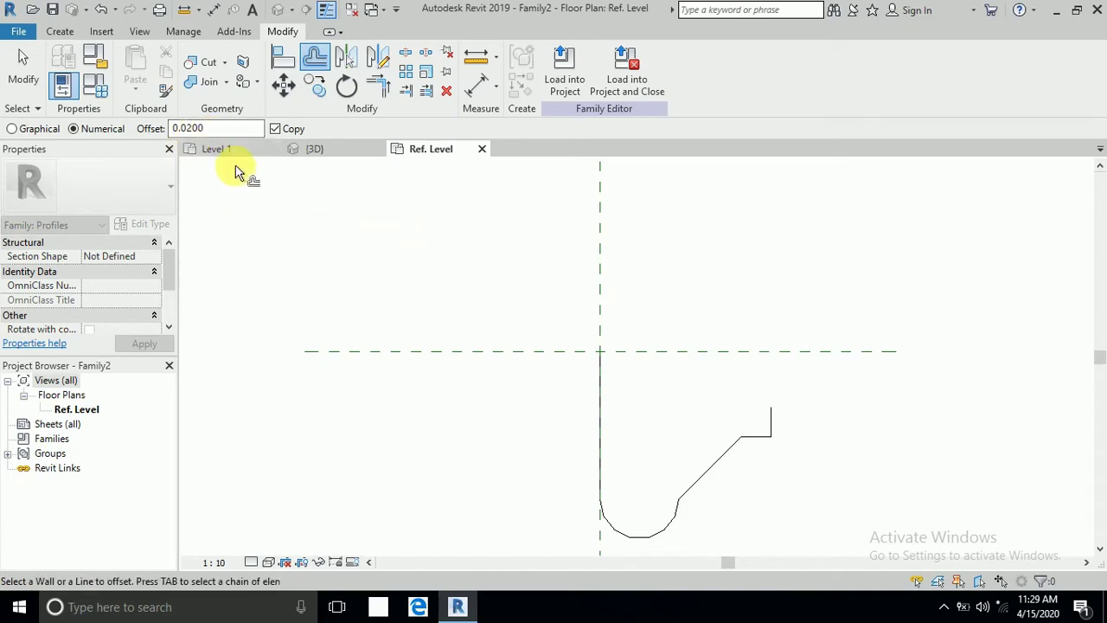
scroll(775, 424, up, 2)
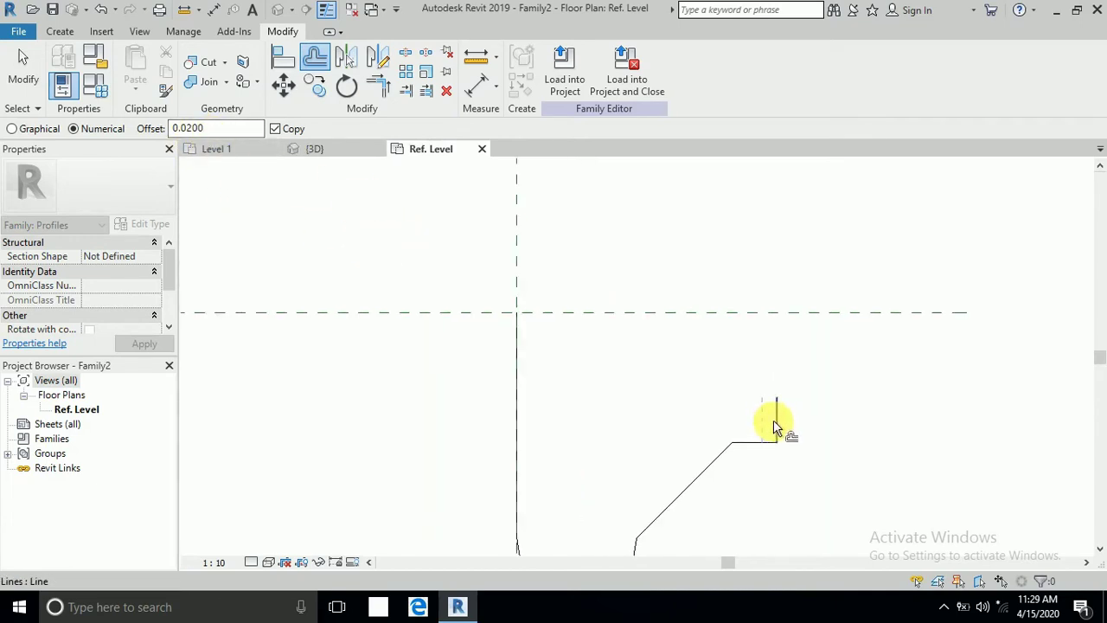
click(776, 422)
click(754, 443)
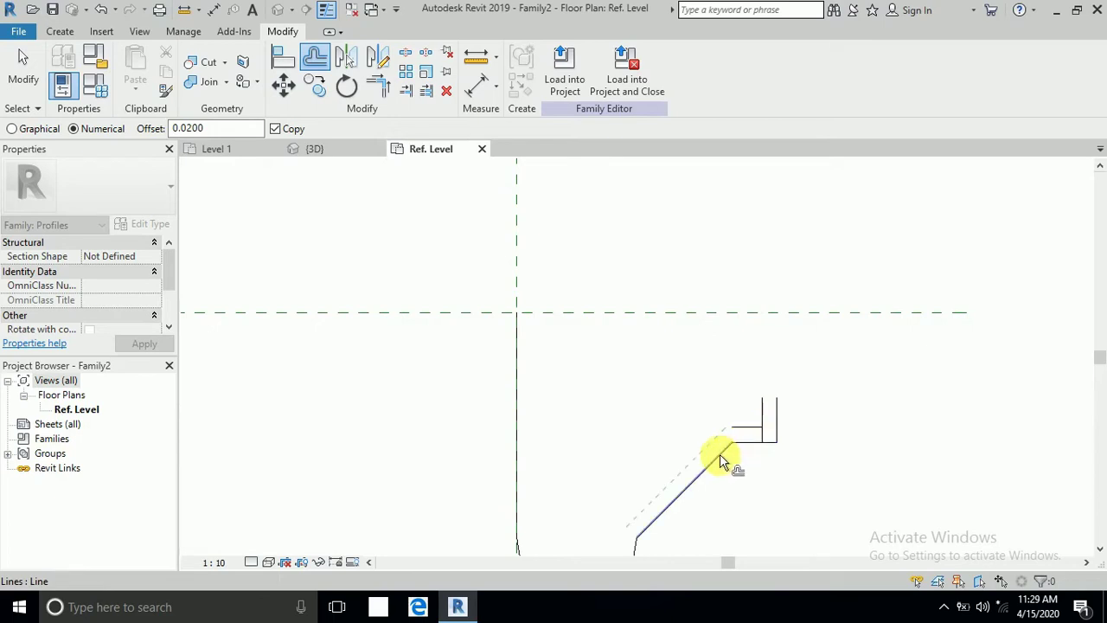
click(720, 455)
scroll(692, 367, down, 1)
click(643, 515)
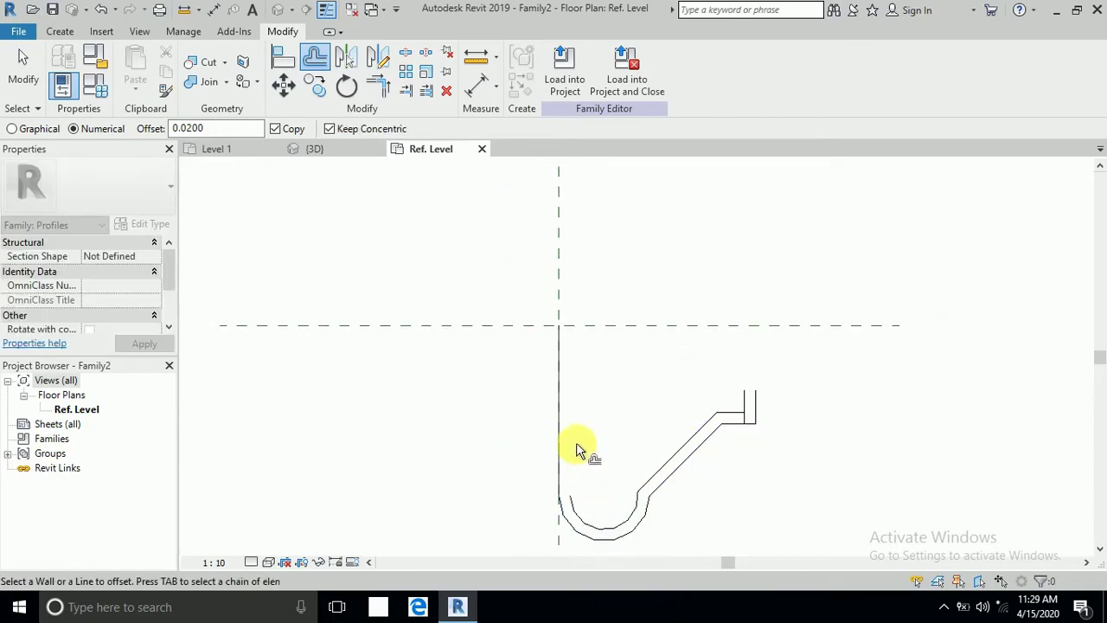
click(563, 433)
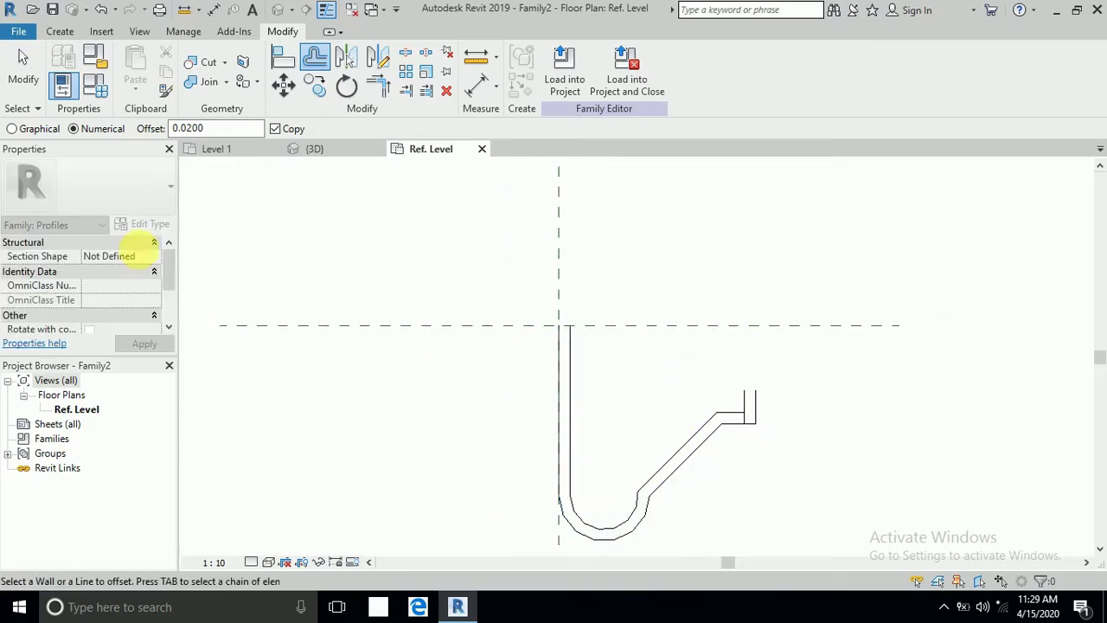
click(24, 71)
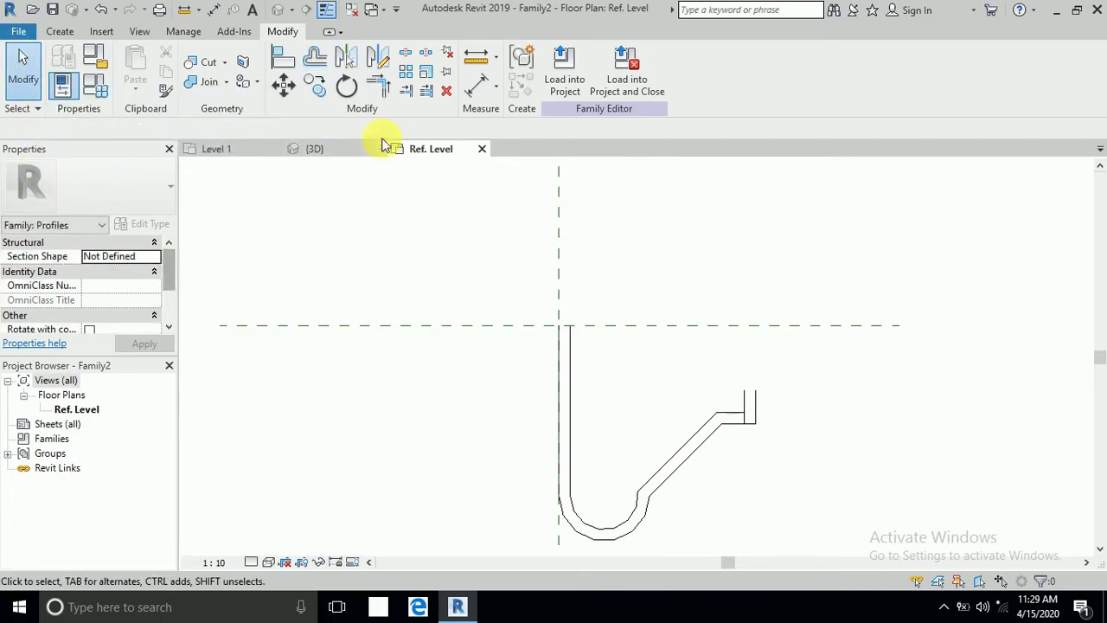
- Close both open upper ends of the gutter profile with short horizontal lines between the outer and inner outlines
click(59, 31)
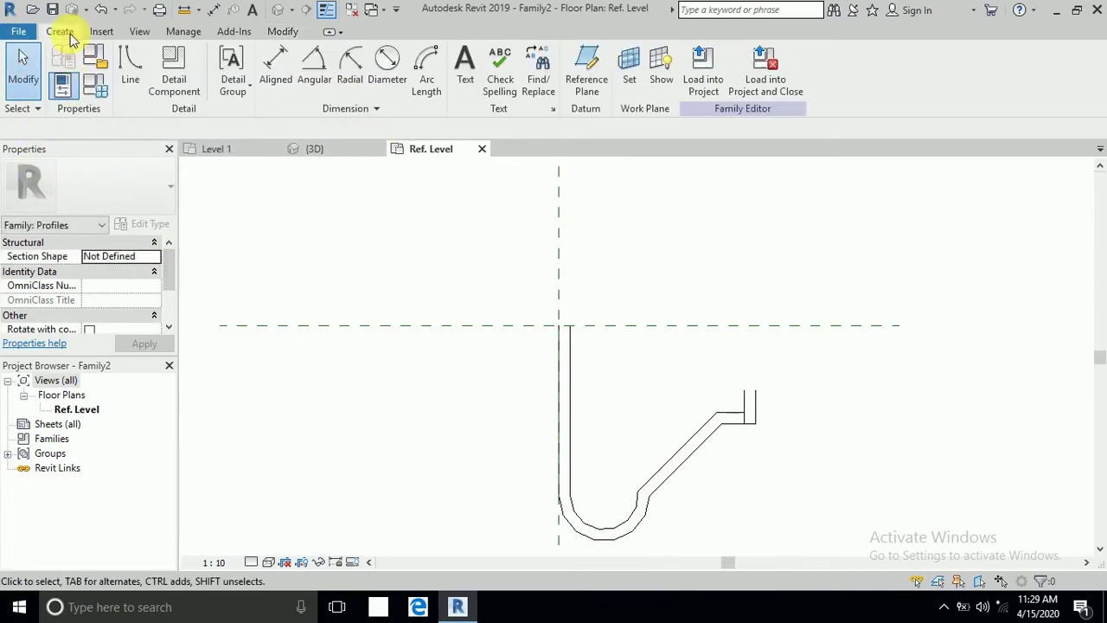
click(139, 70)
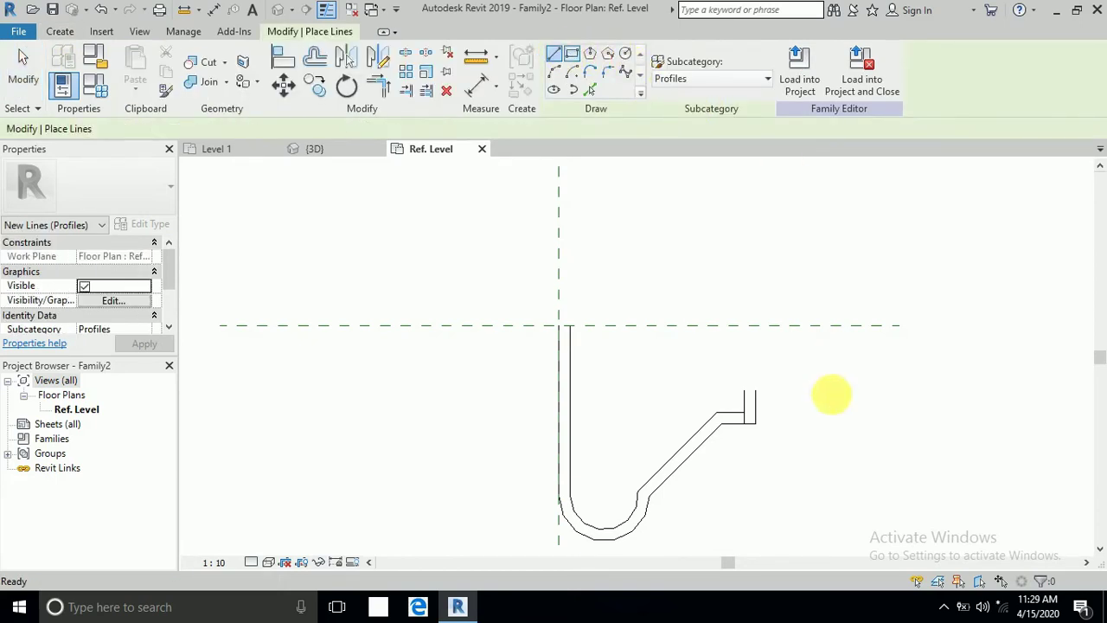
scroll(749, 394, up, 3)
click(740, 381)
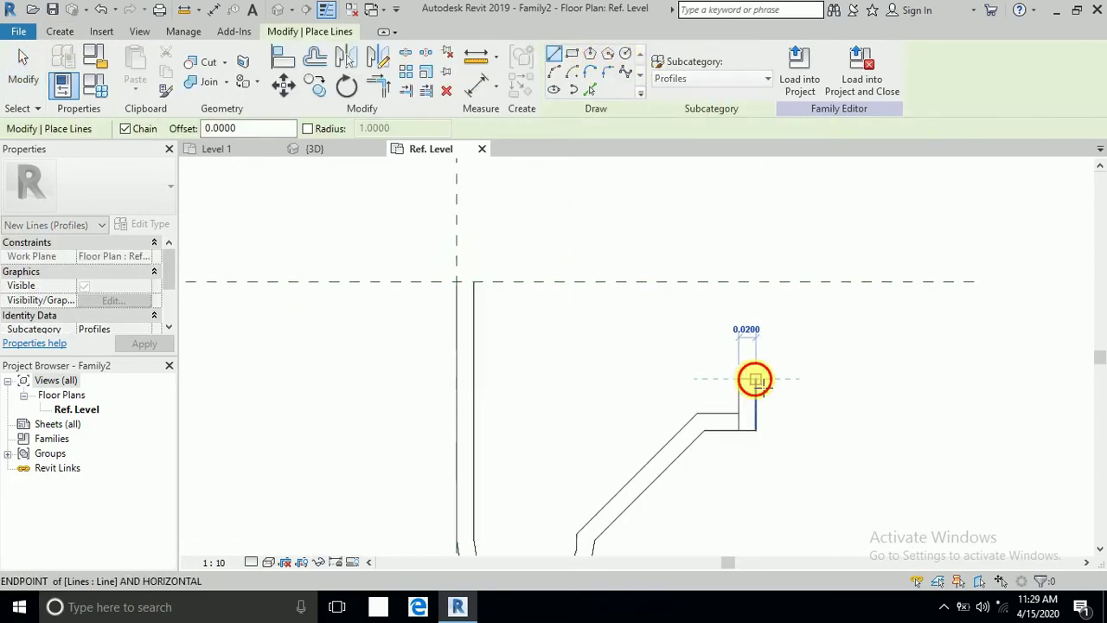
click(754, 378)
click(484, 283)
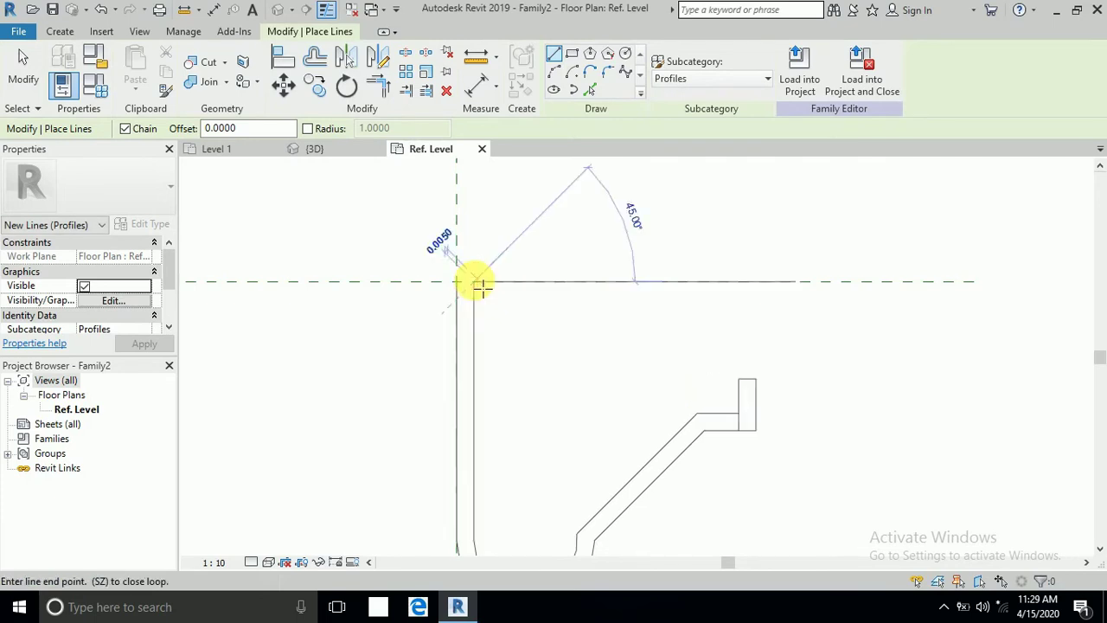
key(Escape)
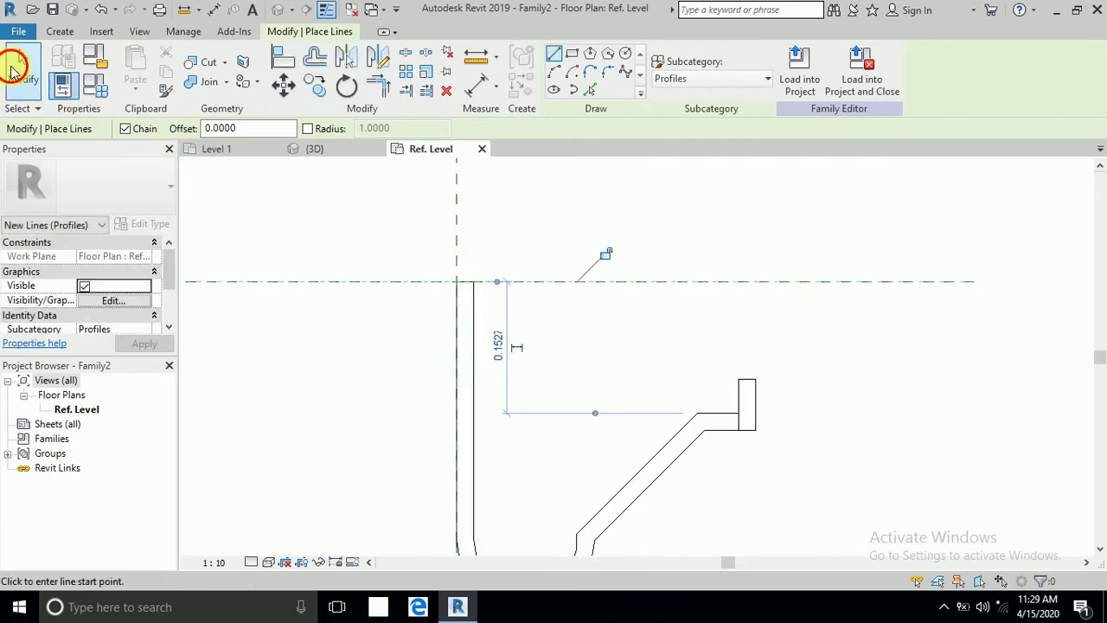
click(12, 69)
- Trim the inner horizontal and vertical lines of the outer lip to a clean corner
click(372, 91)
scroll(720, 389, up, 2)
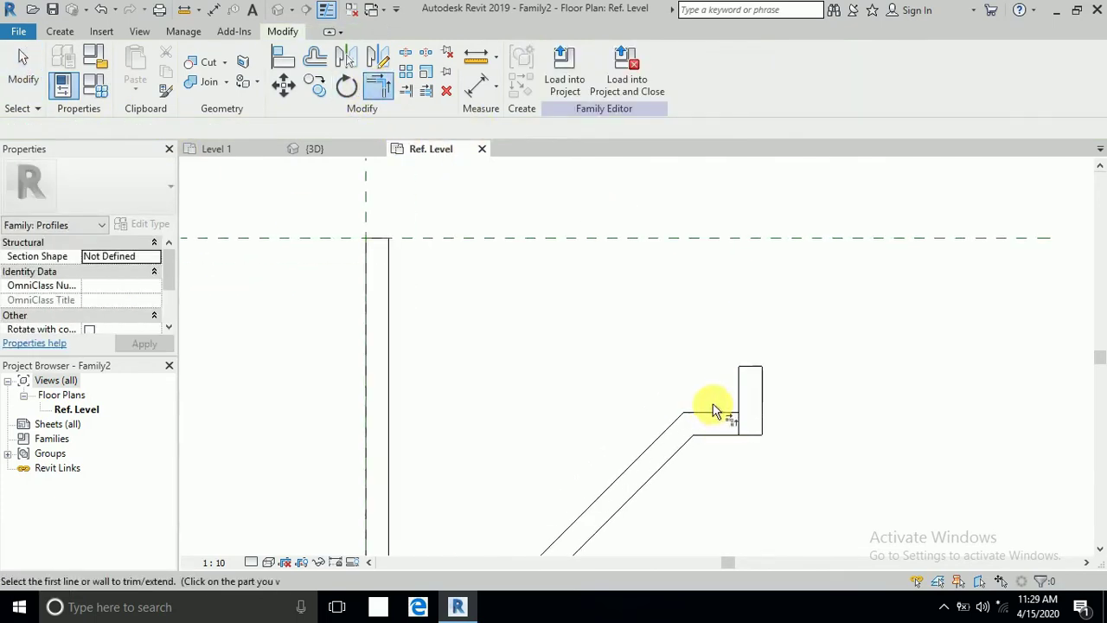
click(731, 411)
click(740, 400)
scroll(663, 395, down, 2)
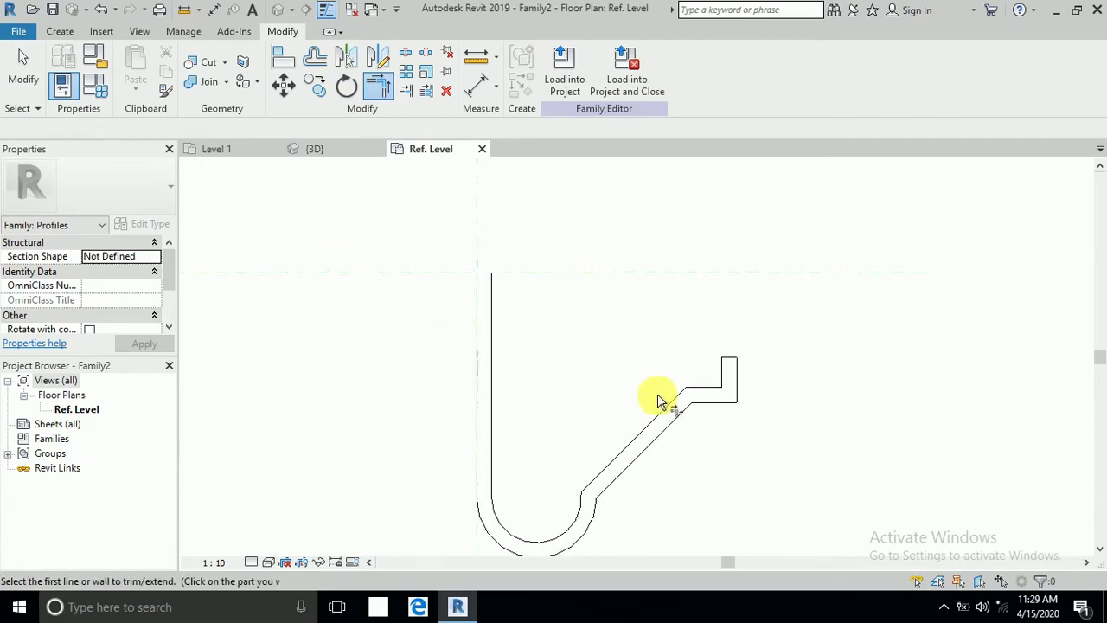
- Finish trimming the gutter outline and set the family's profile usage to Gutter
scroll(577, 459, down, 1)
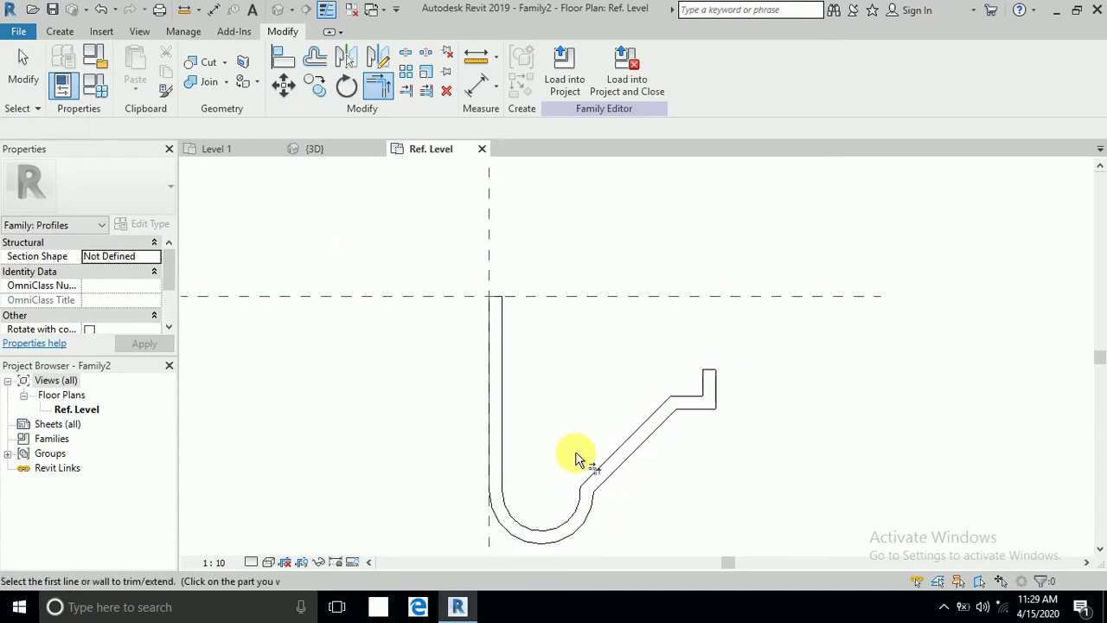
click(21, 78)
scroll(663, 366, down, 1)
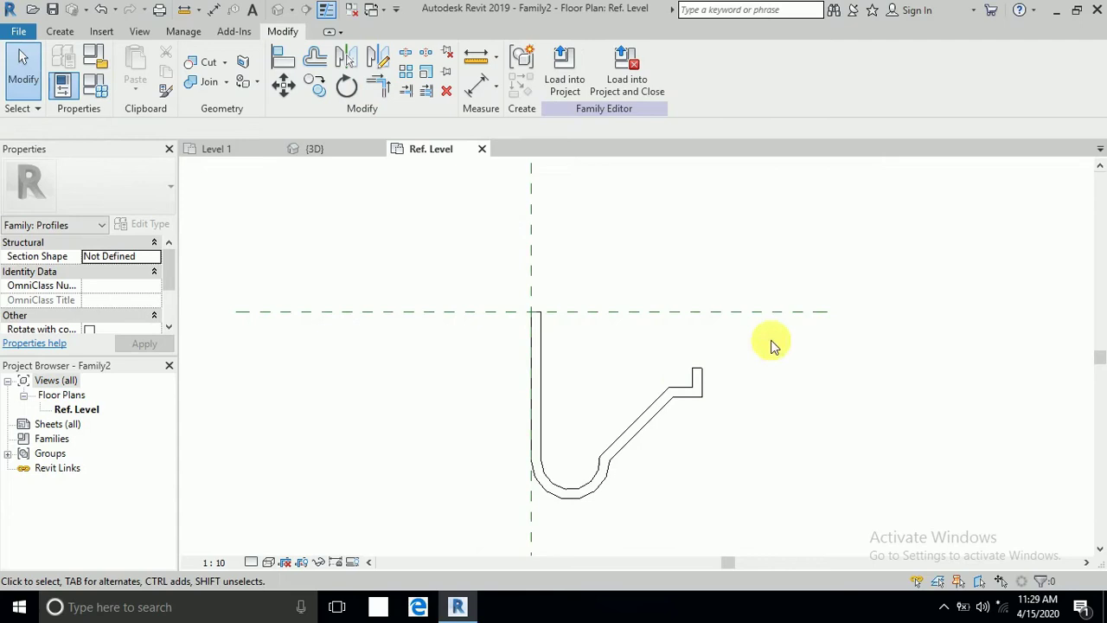
middle_drag(593, 376, 609, 368)
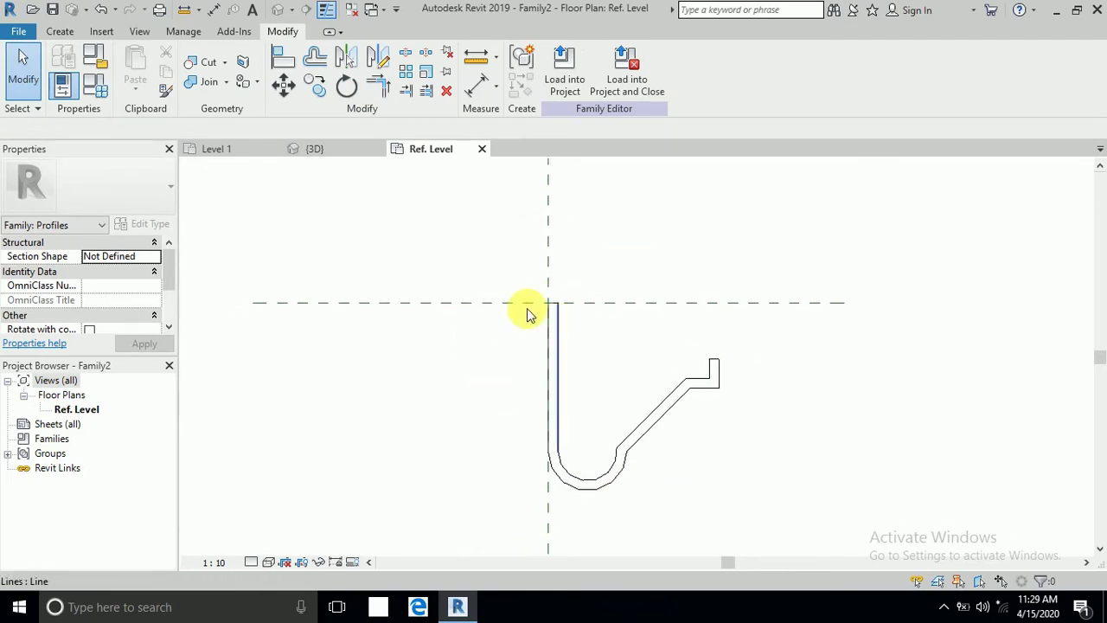
click(99, 63)
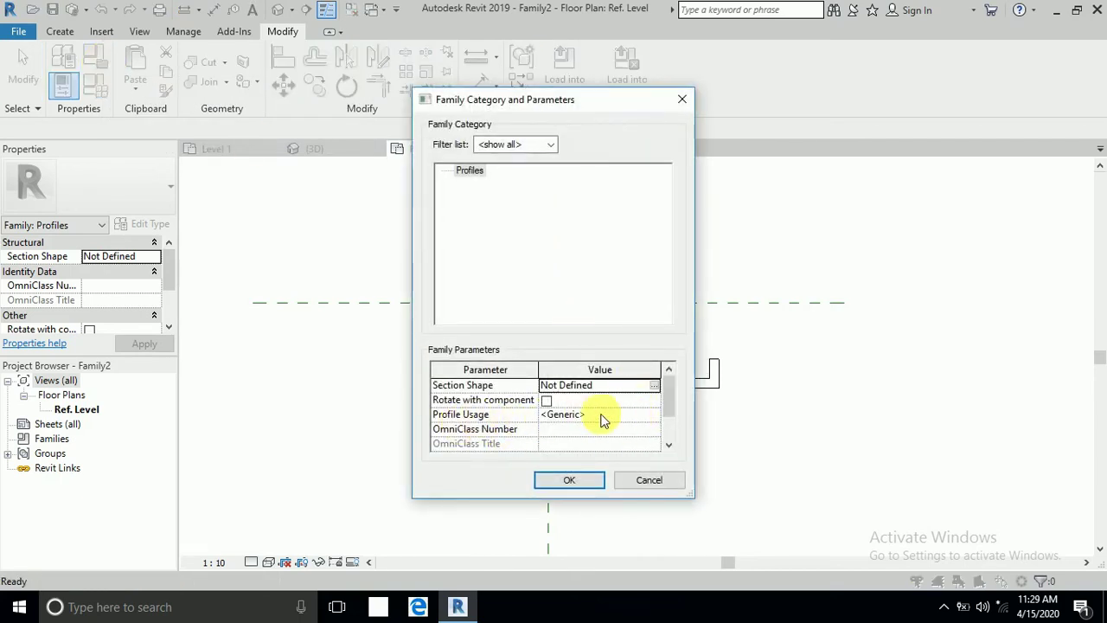
click(652, 414)
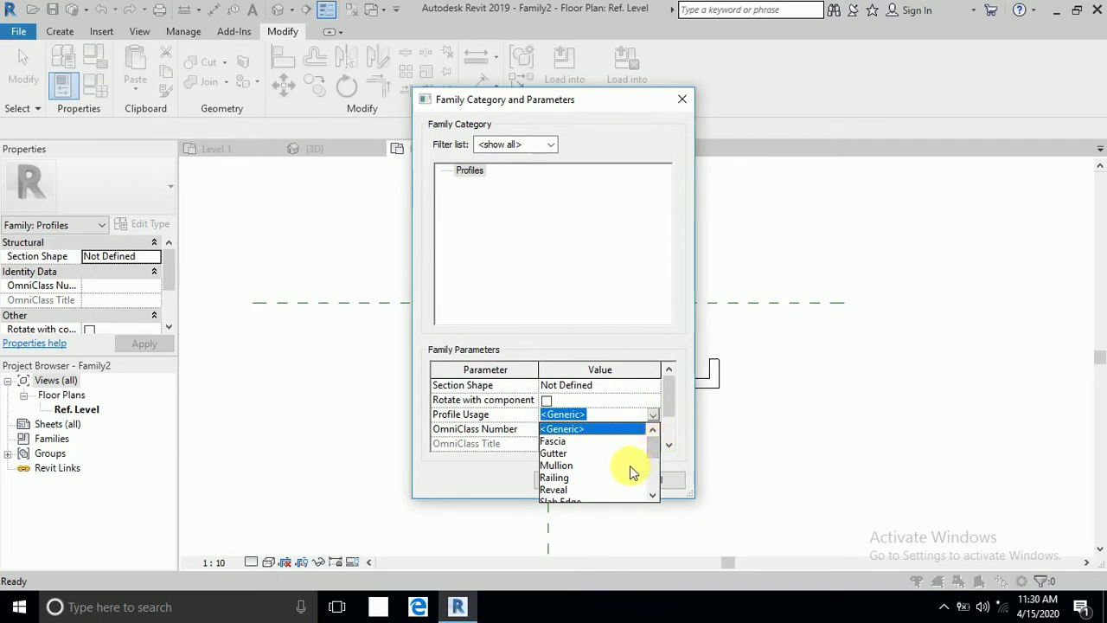
click(554, 454)
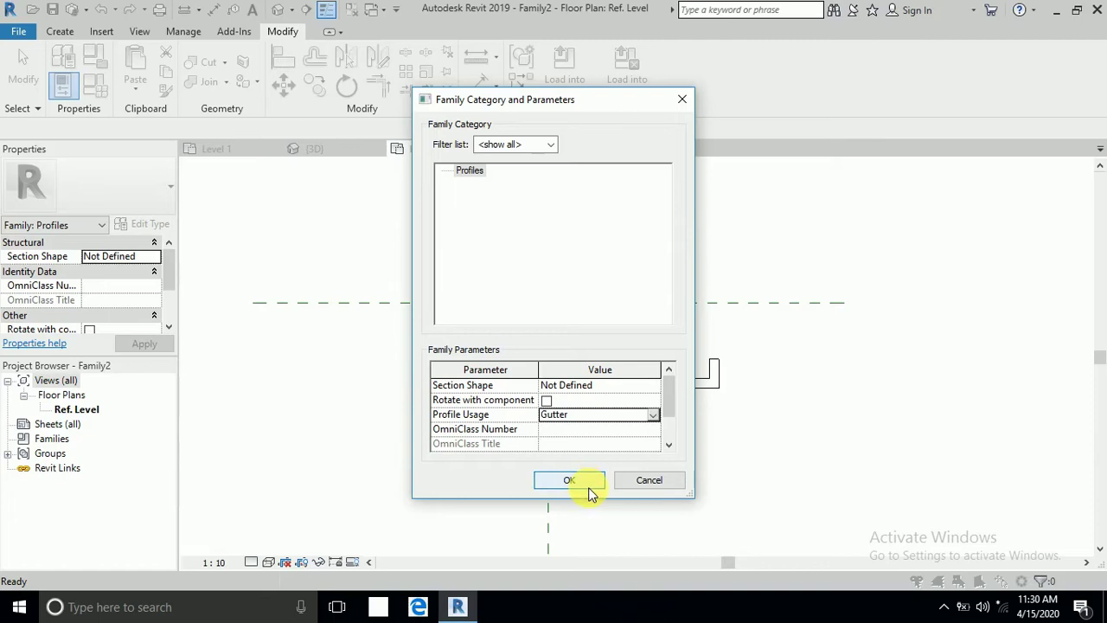
click(589, 478)
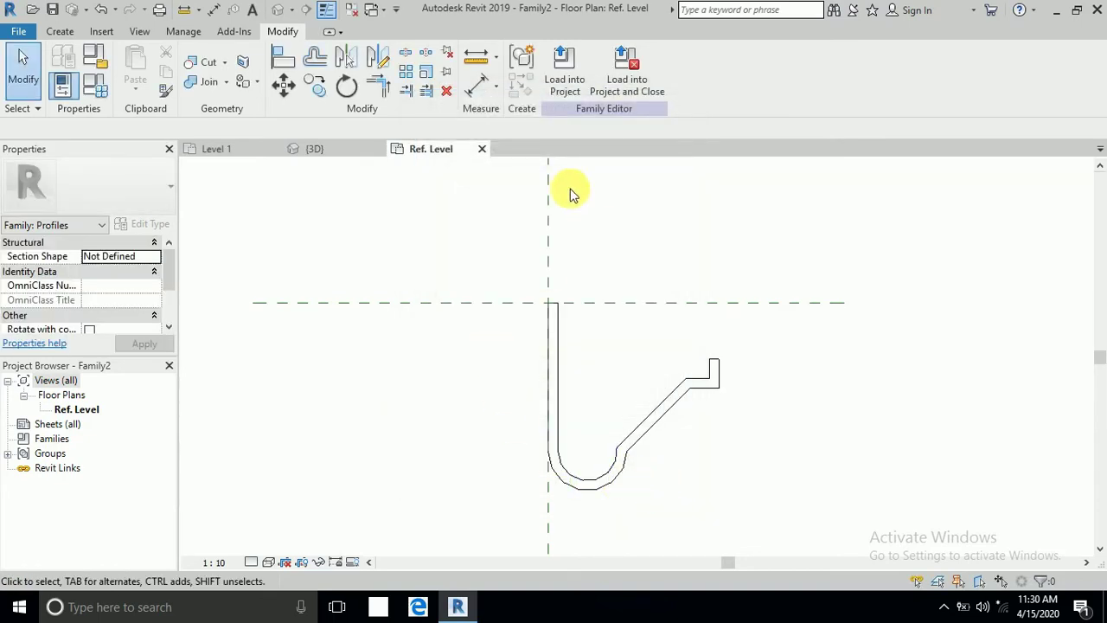
- Load the profile family into the project and set the roof gutter type's profile to Family2 : Family2 in the 3D view
click(567, 80)
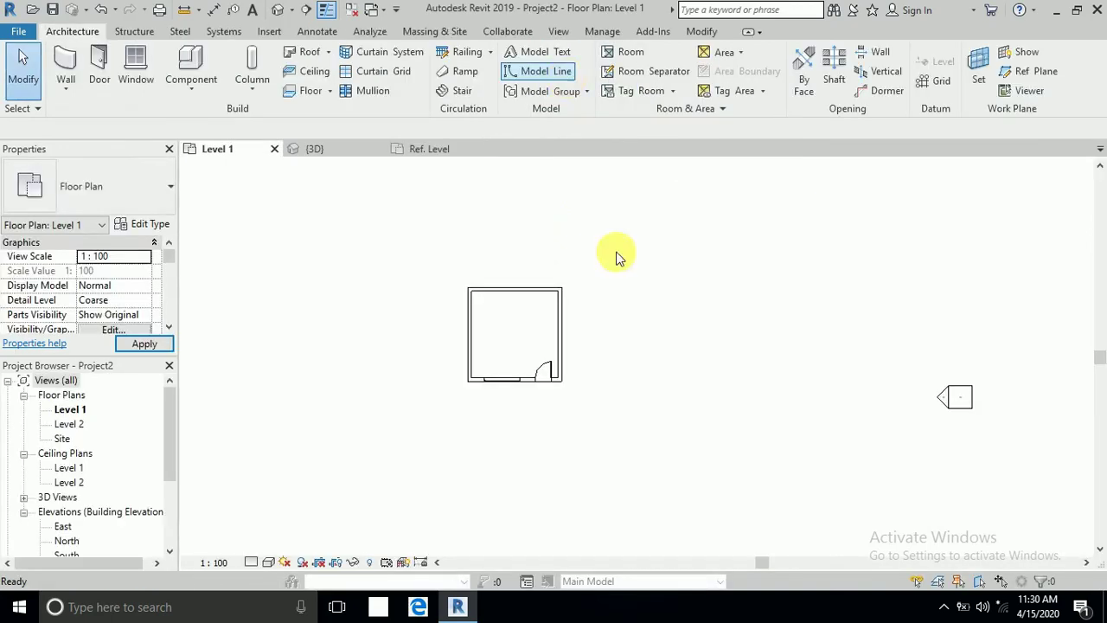
click(339, 149)
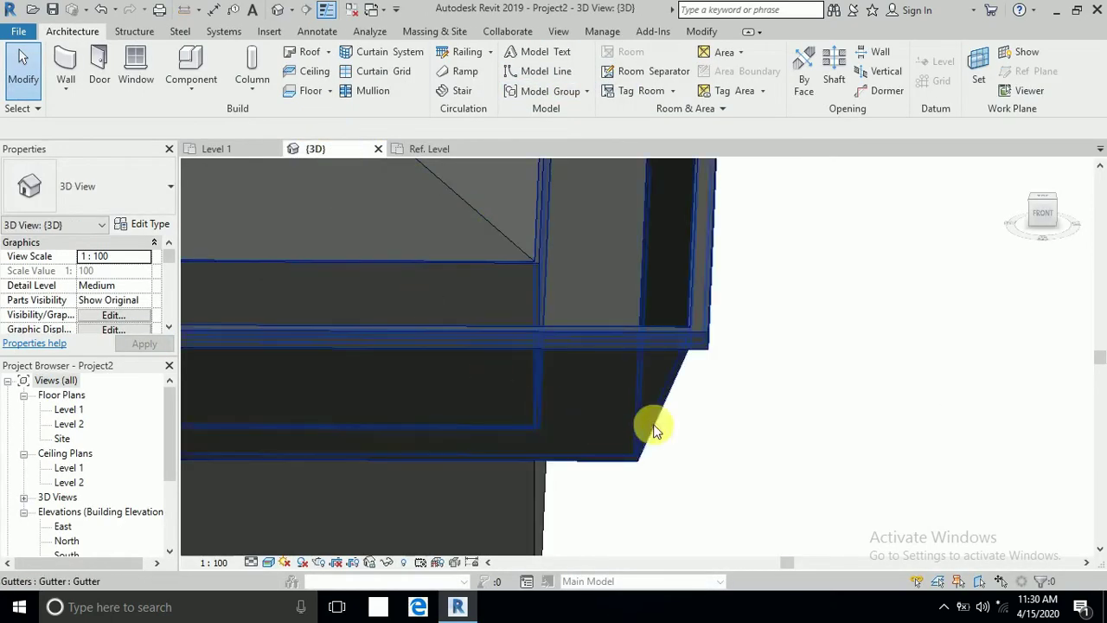
click(712, 339)
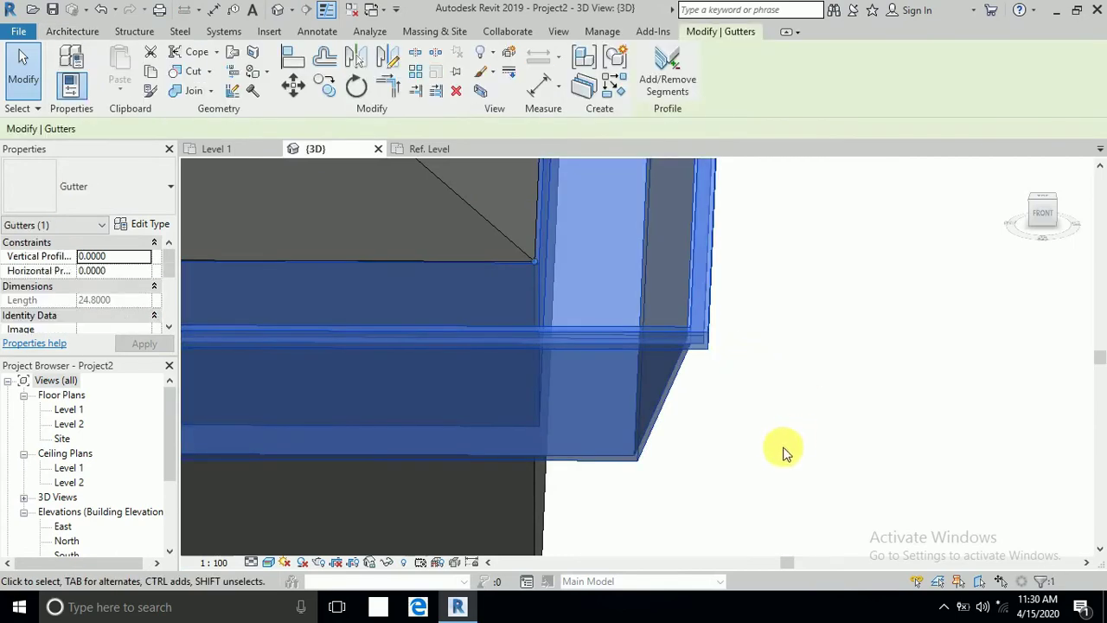
click(151, 224)
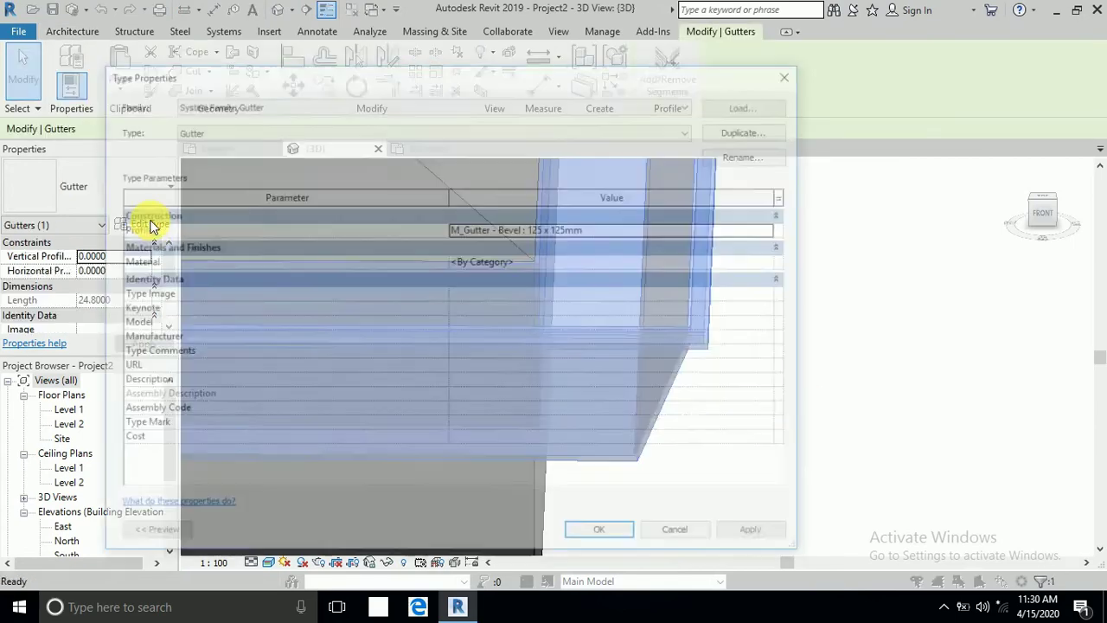
click(773, 234)
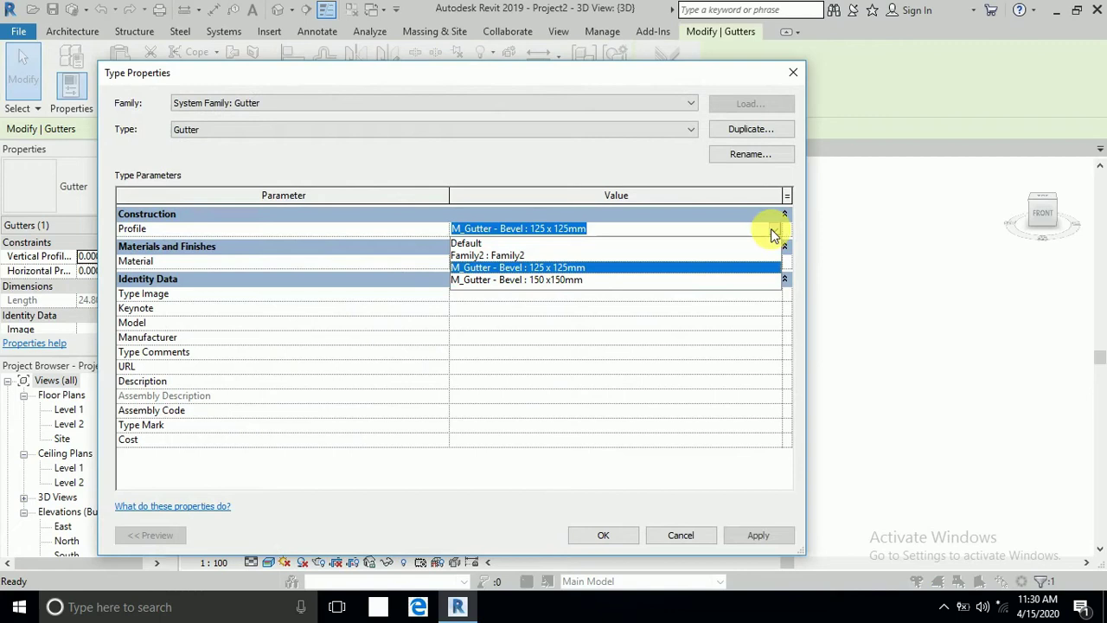
click(465, 255)
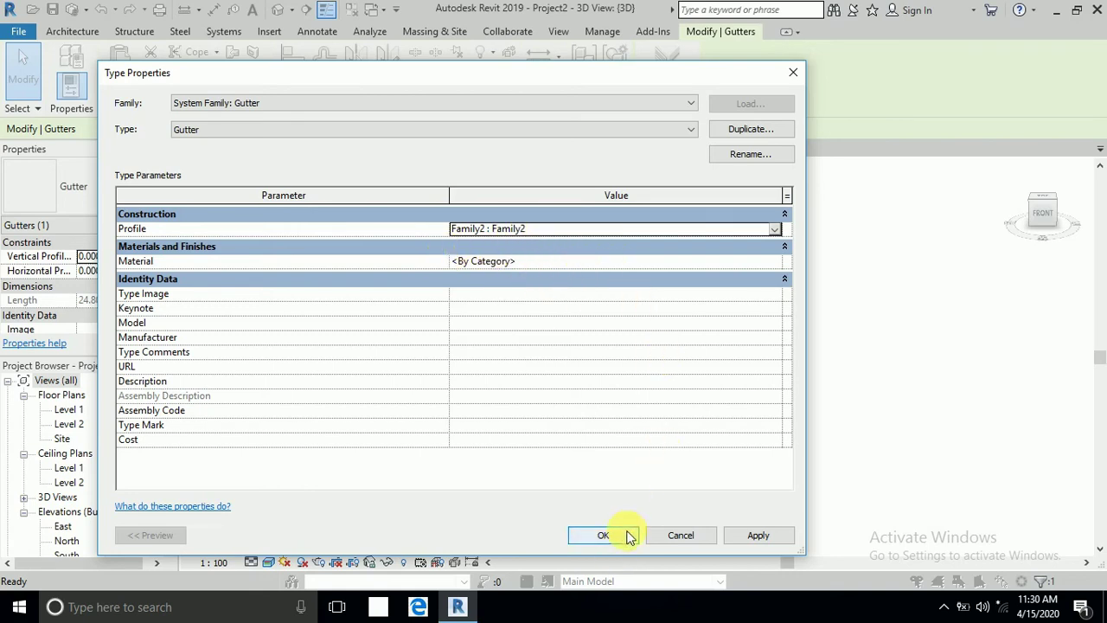
click(731, 536)
click(603, 534)
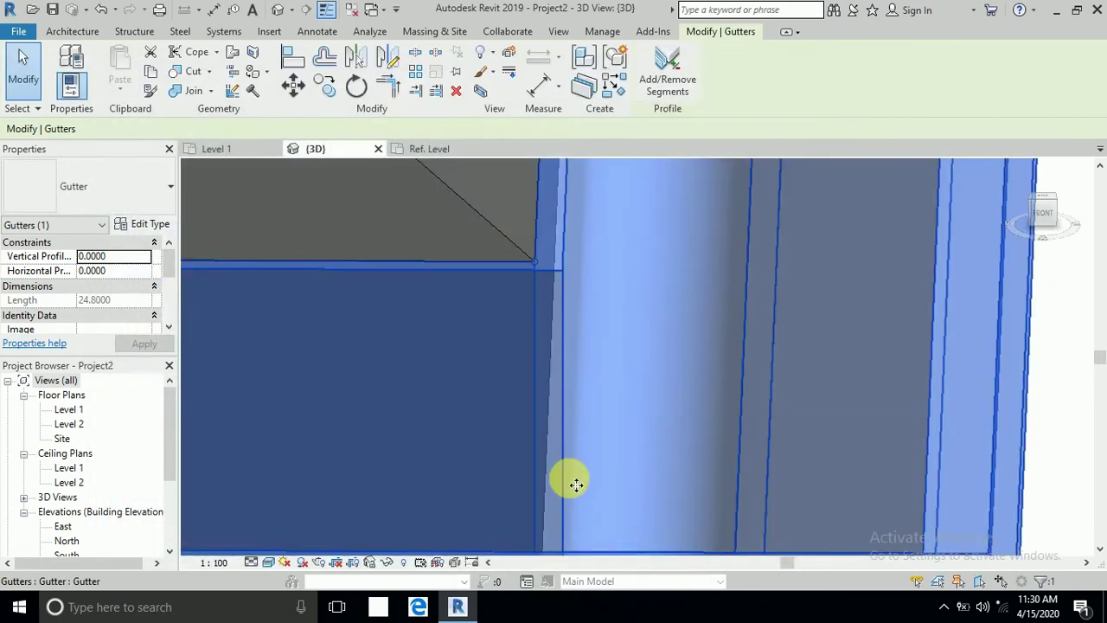
- Examine the custom-profile gutter in 3D, first at the roof corner and then around the whole hip roof
click(907, 341)
scroll(779, 398, down, 2)
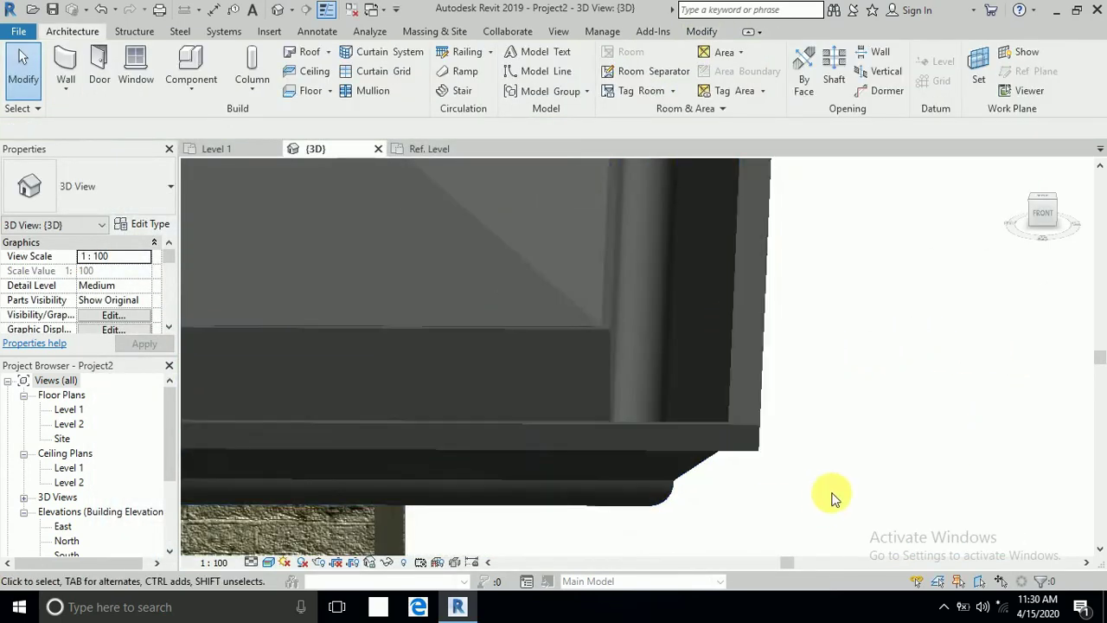
middle_drag(791, 507, 807, 425)
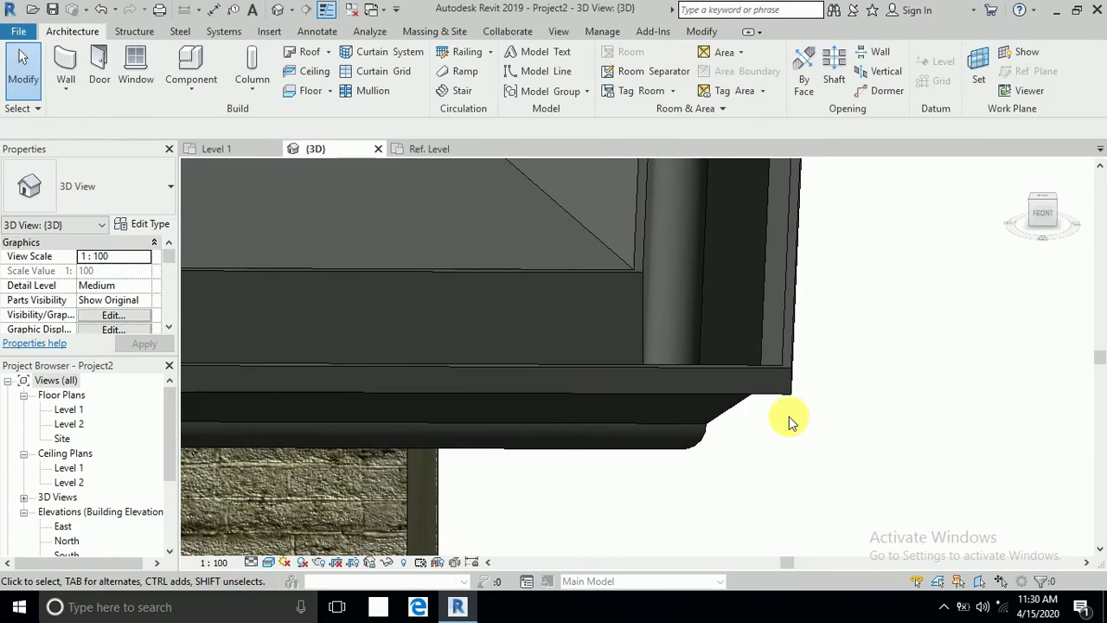
shift+middle_drag(736, 395, 767, 366)
shift+middle_drag(771, 263, 795, 415)
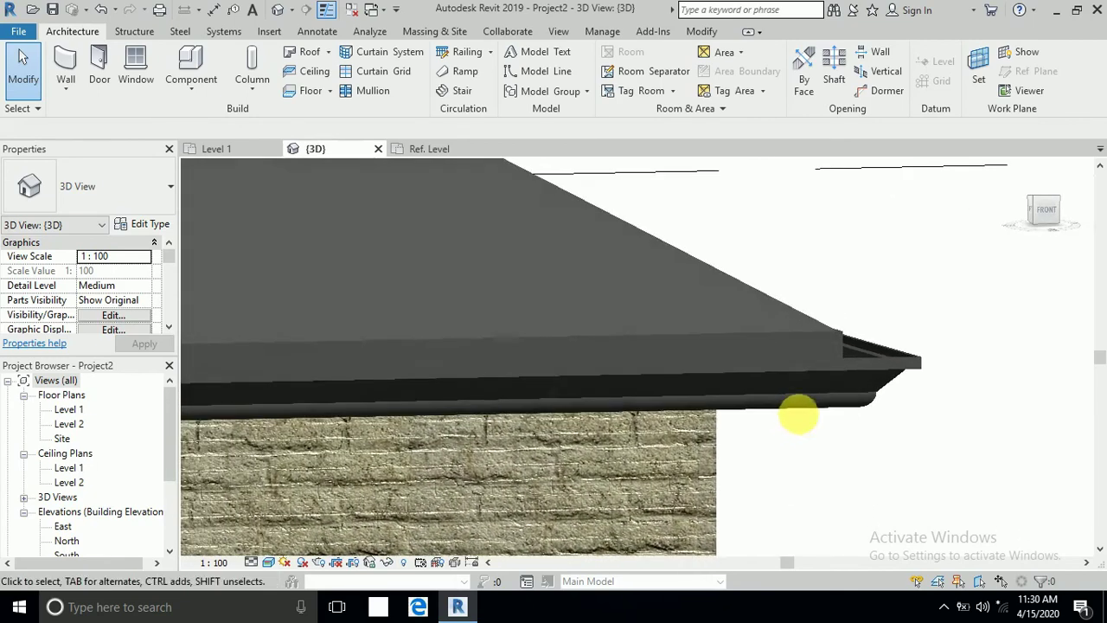
scroll(818, 378, down, 3)
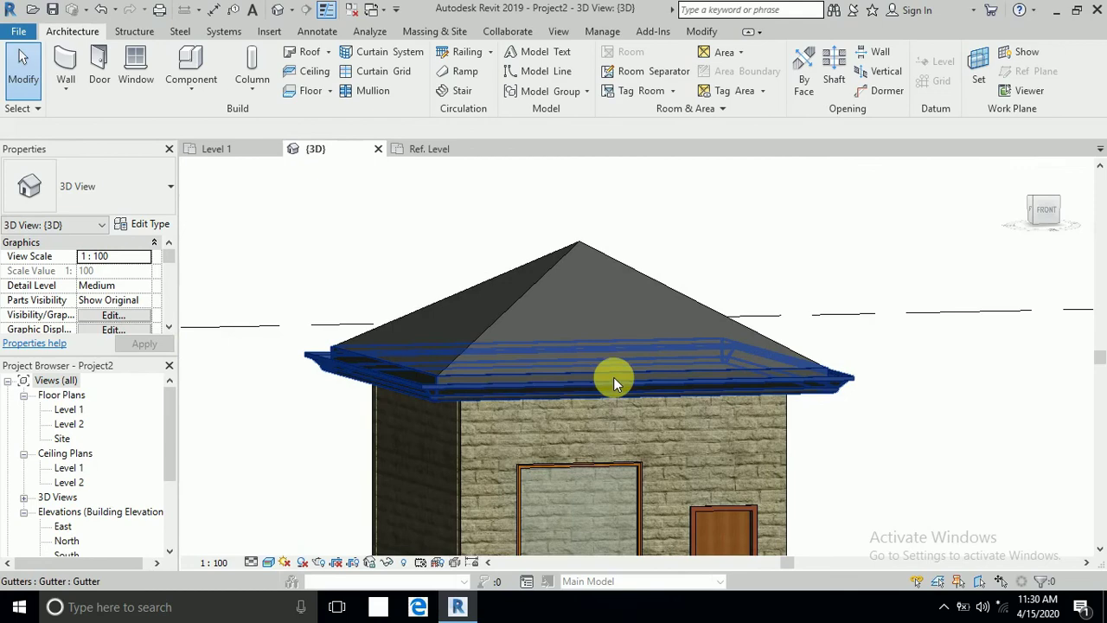
middle_drag(633, 362, 642, 351)
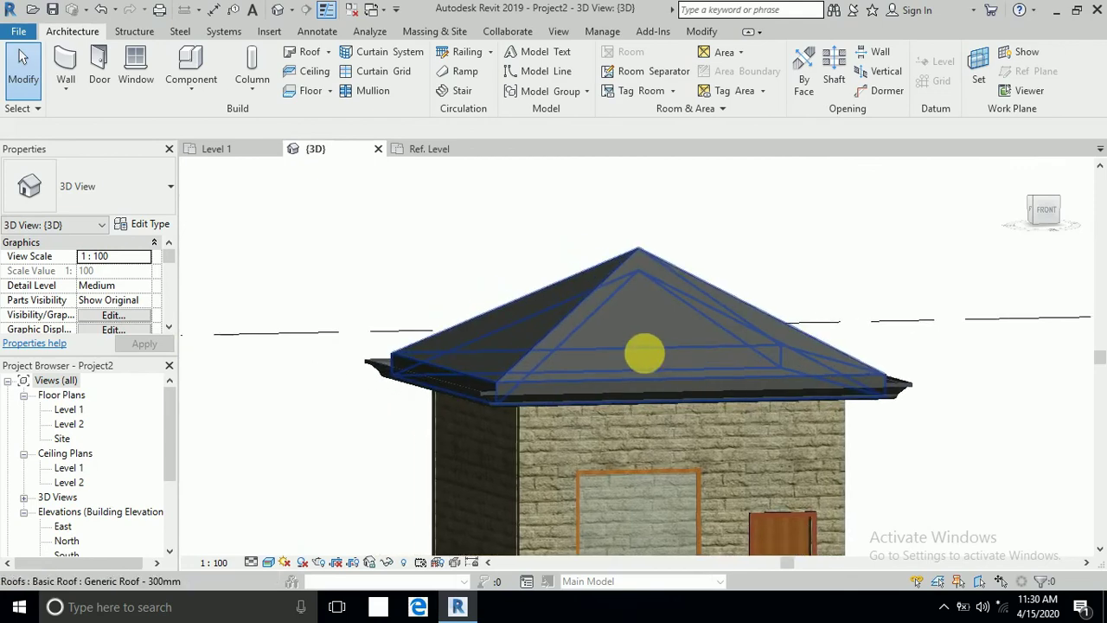